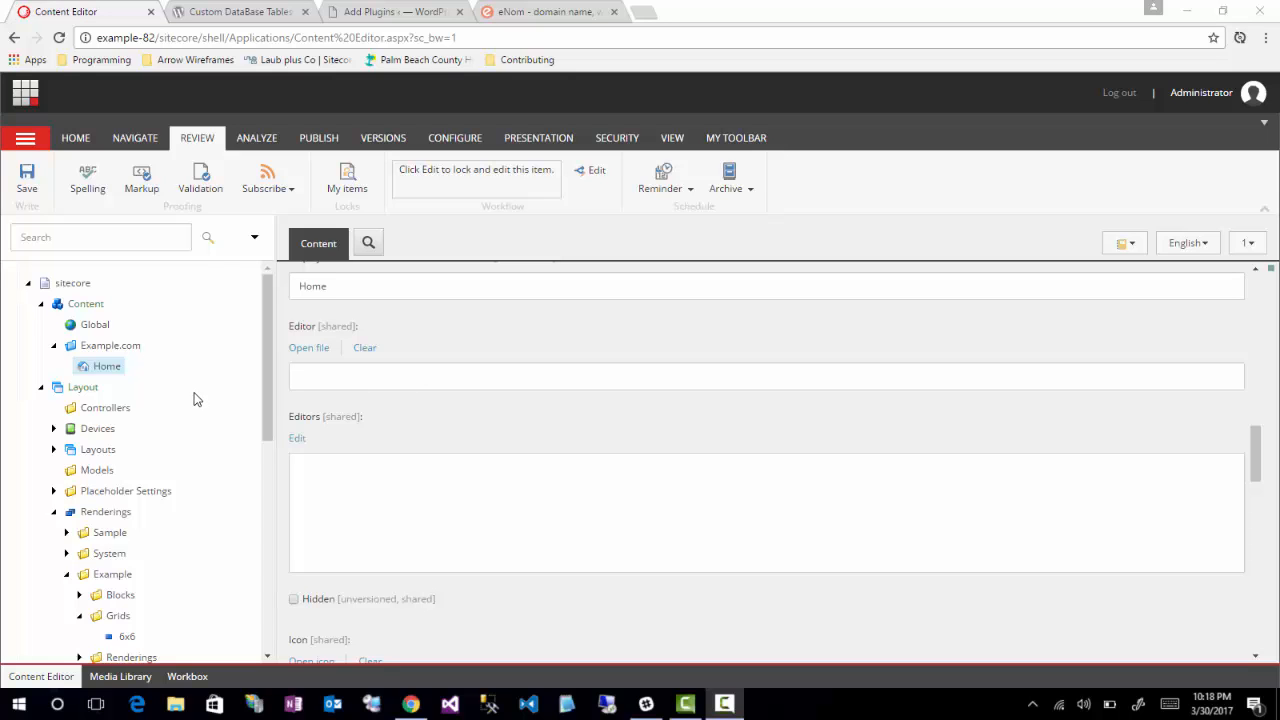
Step: Expand the Pages folder under Templates/Example in the content tree and open its Home template
{"action": "scroll", "coordinate": [197, 399], "scroll_direction": "down", "scroll_amount": 10}
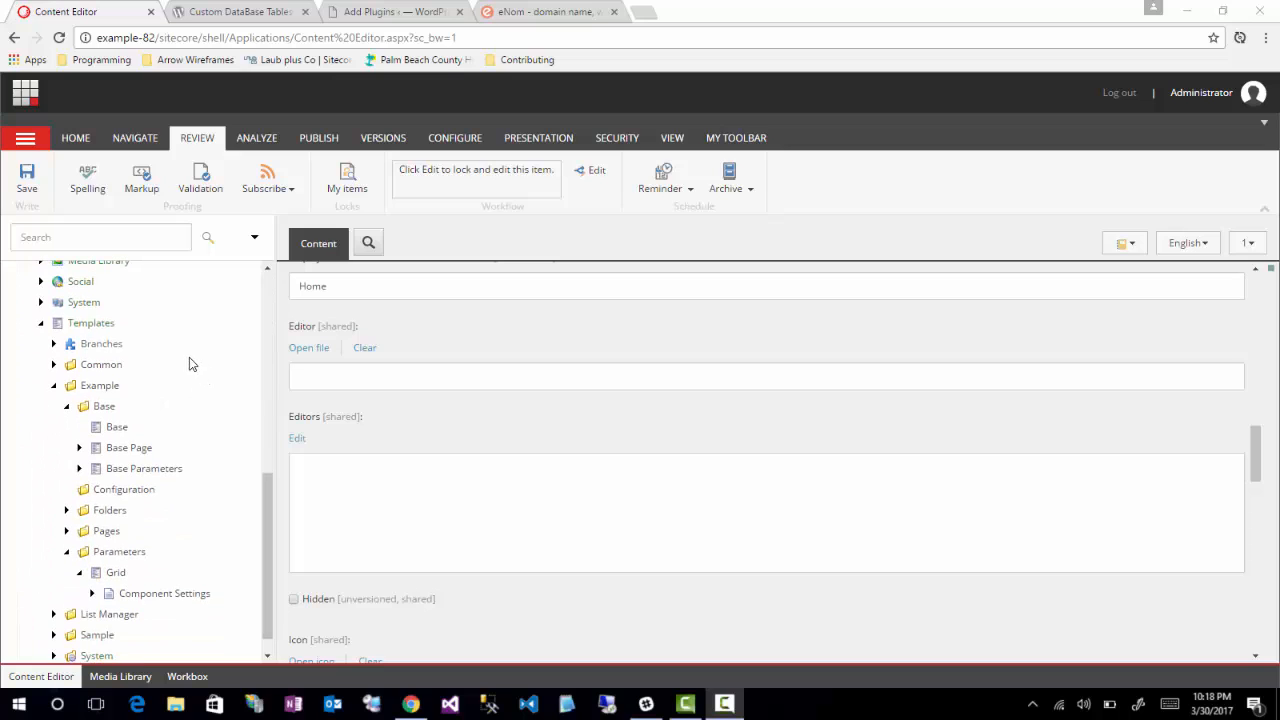
{"action": "scroll", "coordinate": [189, 358], "scroll_direction": "down", "scroll_amount": 1}
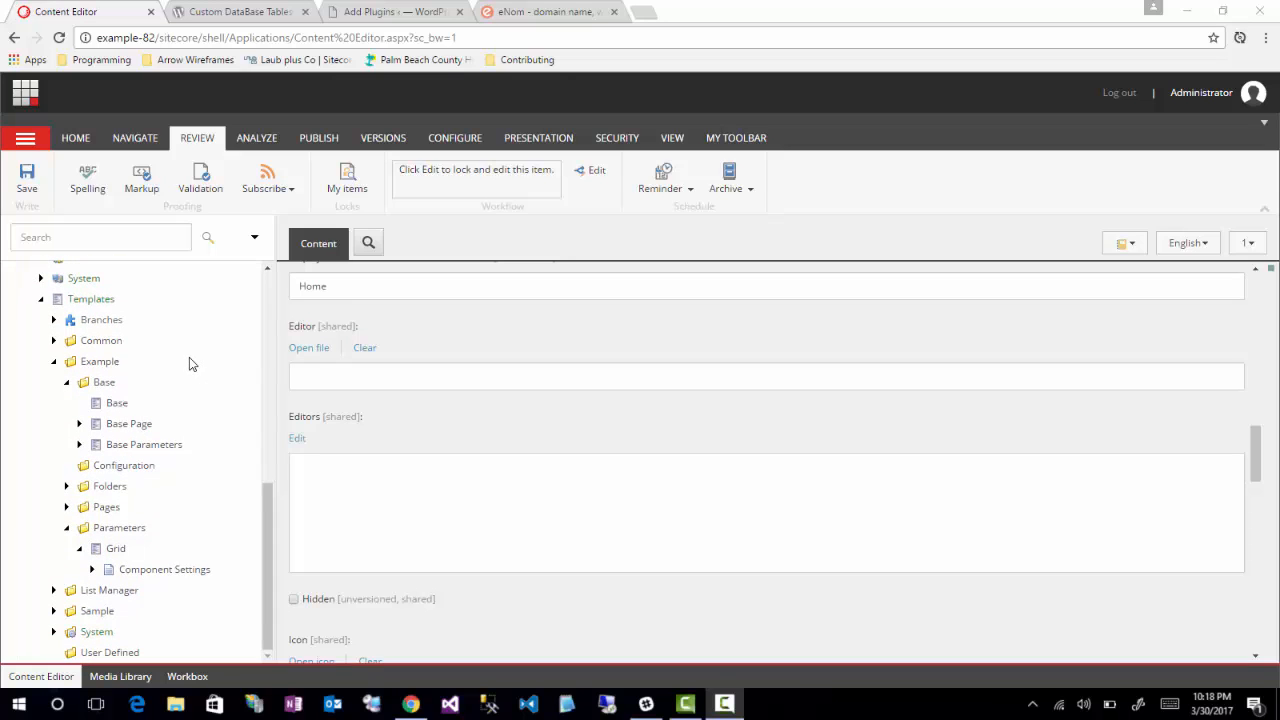
{"action": "left_click", "coordinate": [67, 507]}
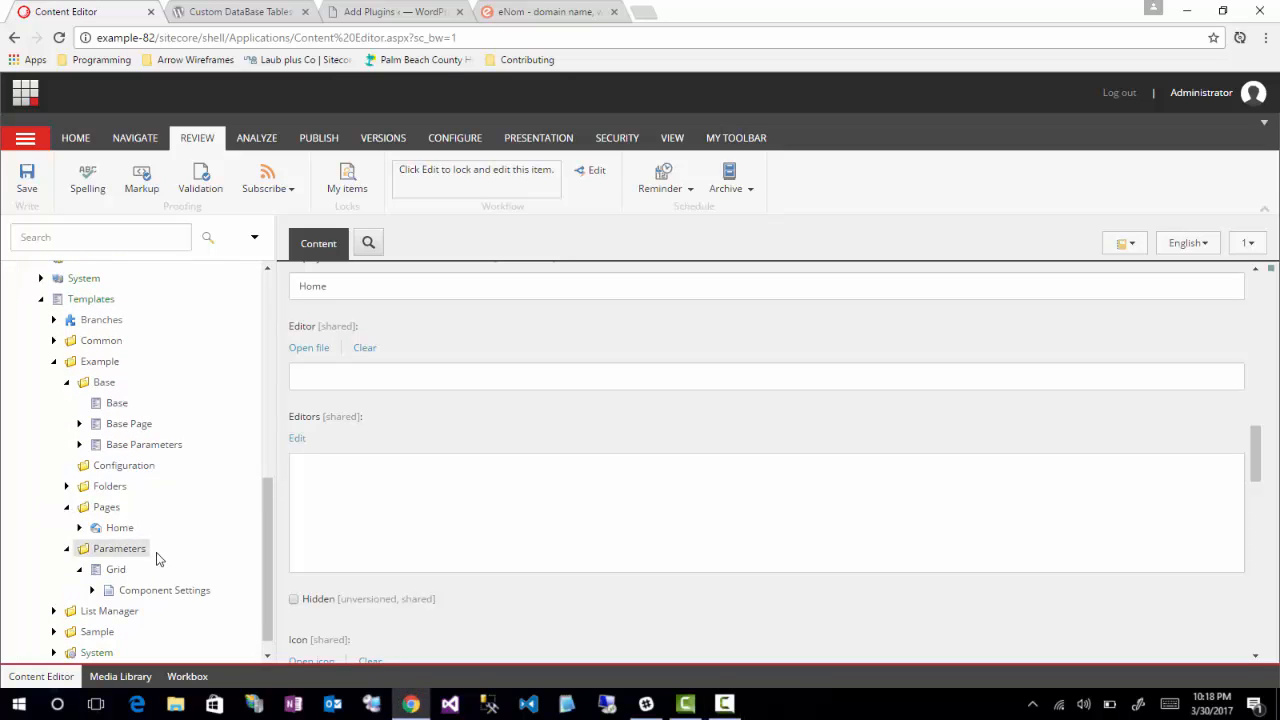
{"action": "scroll", "coordinate": [86, 532], "scroll_direction": "down", "scroll_amount": 1}
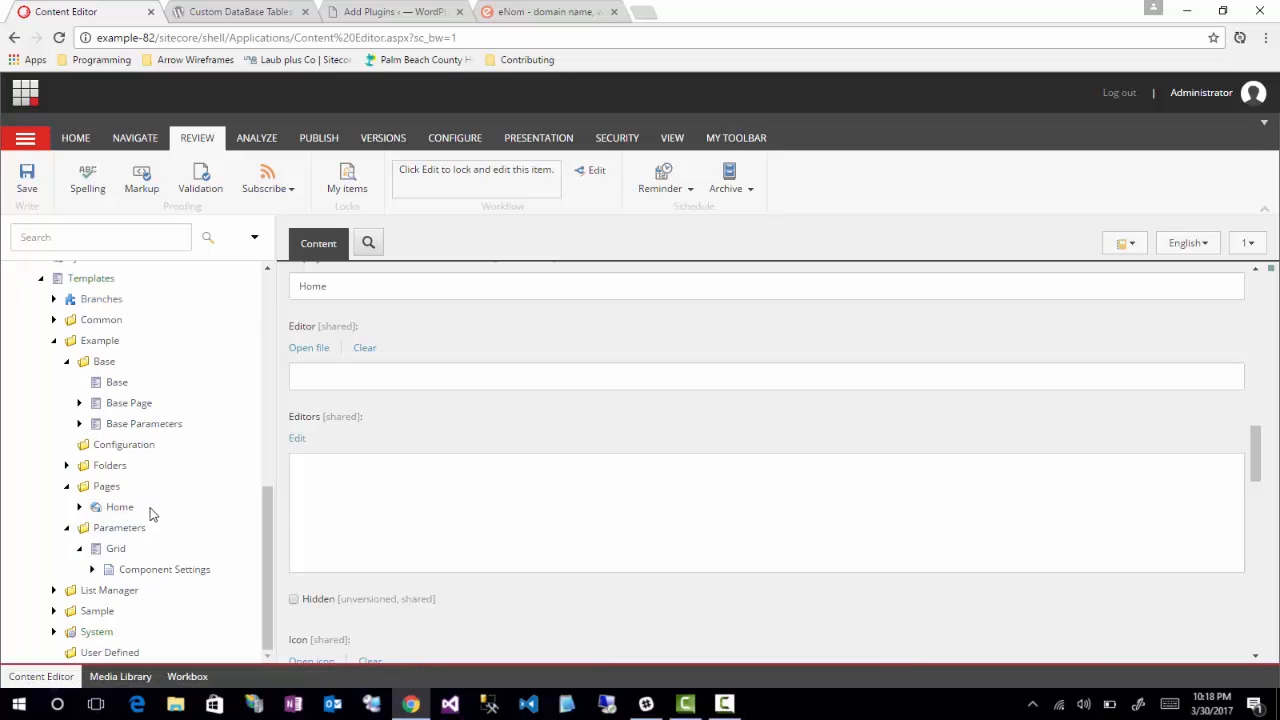
{"action": "scroll", "coordinate": [151, 512], "scroll_direction": "up", "scroll_amount": 5}
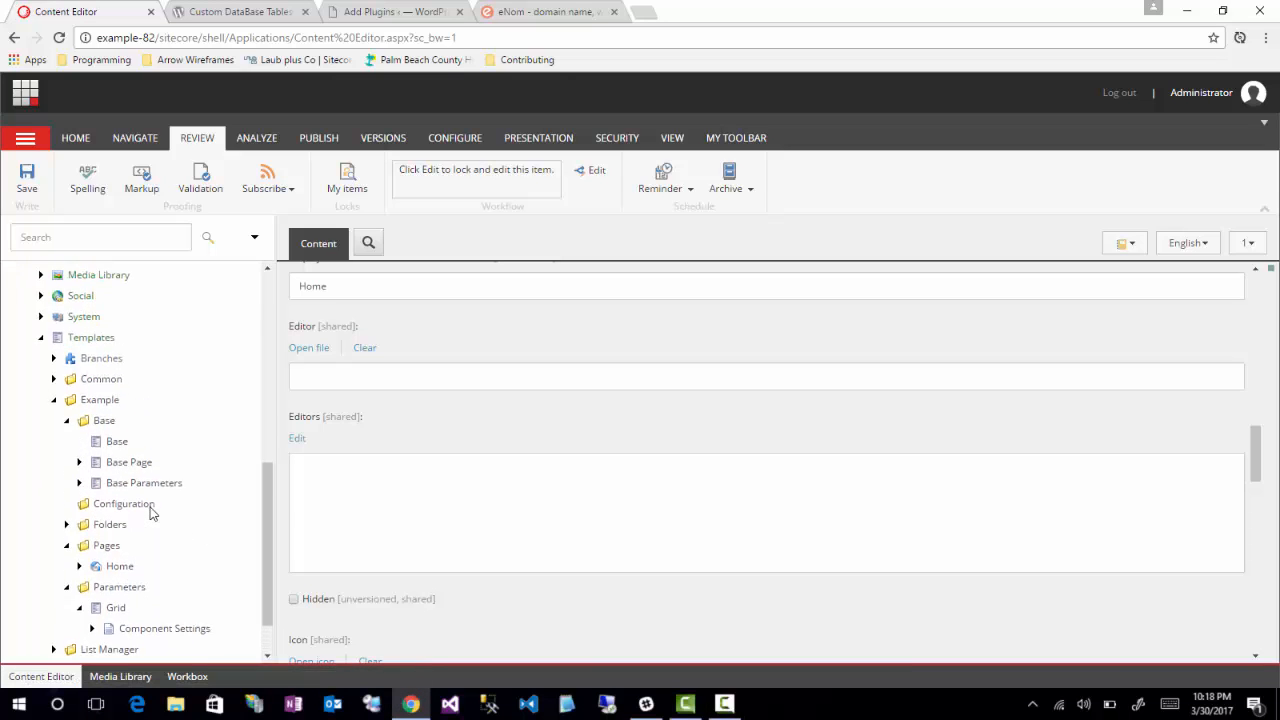
{"action": "scroll", "coordinate": [125, 430], "scroll_direction": "up", "scroll_amount": 2}
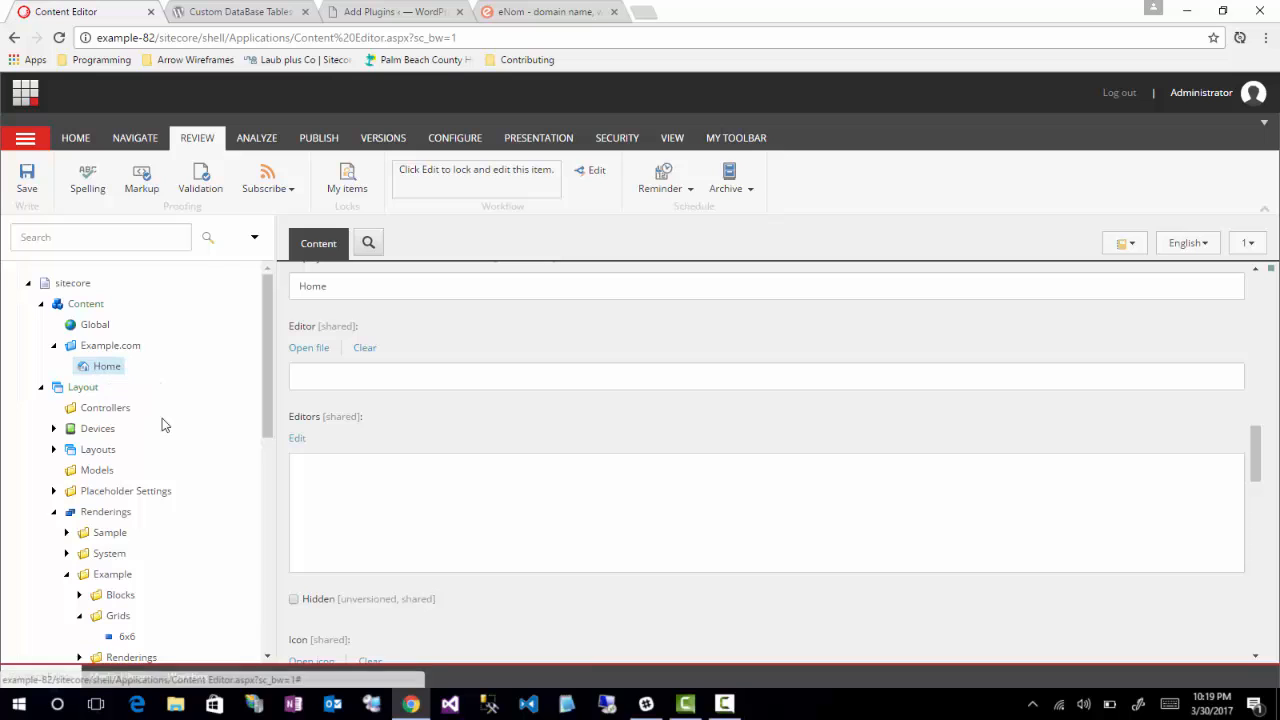
{"action": "scroll", "coordinate": [180, 495], "scroll_direction": "down", "scroll_amount": 5}
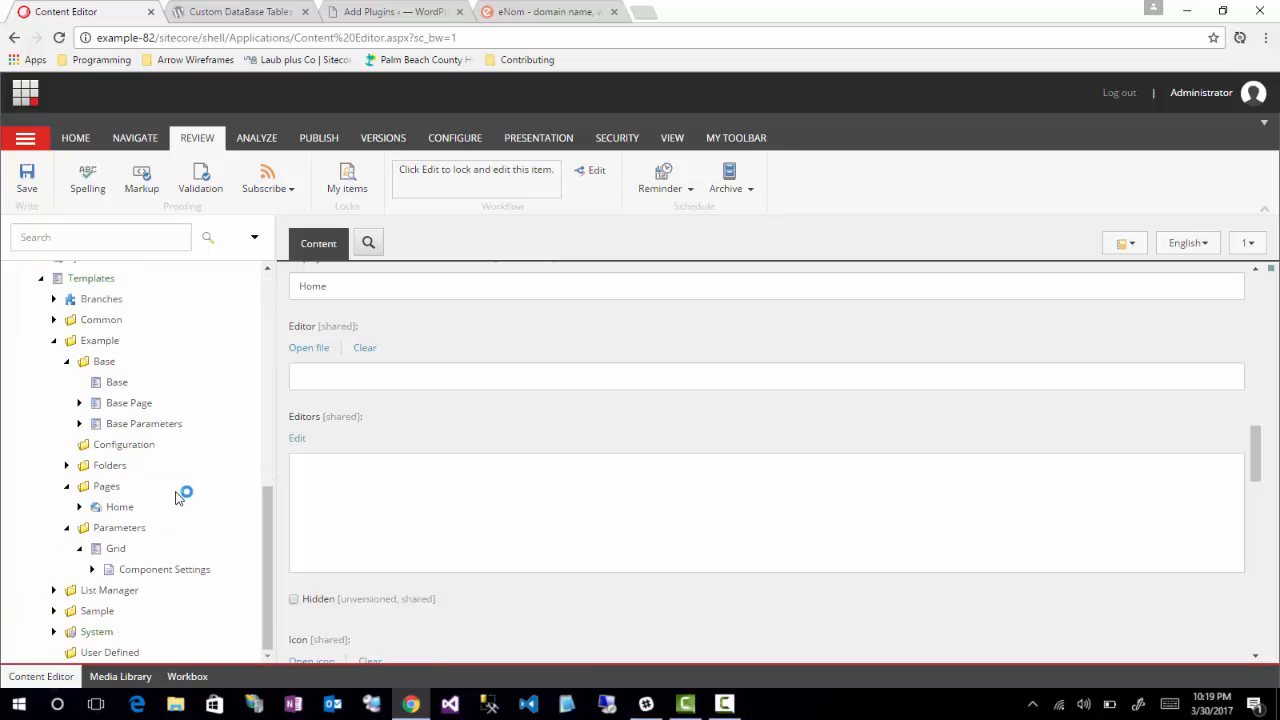
{"action": "left_click", "coordinate": [122, 508]}
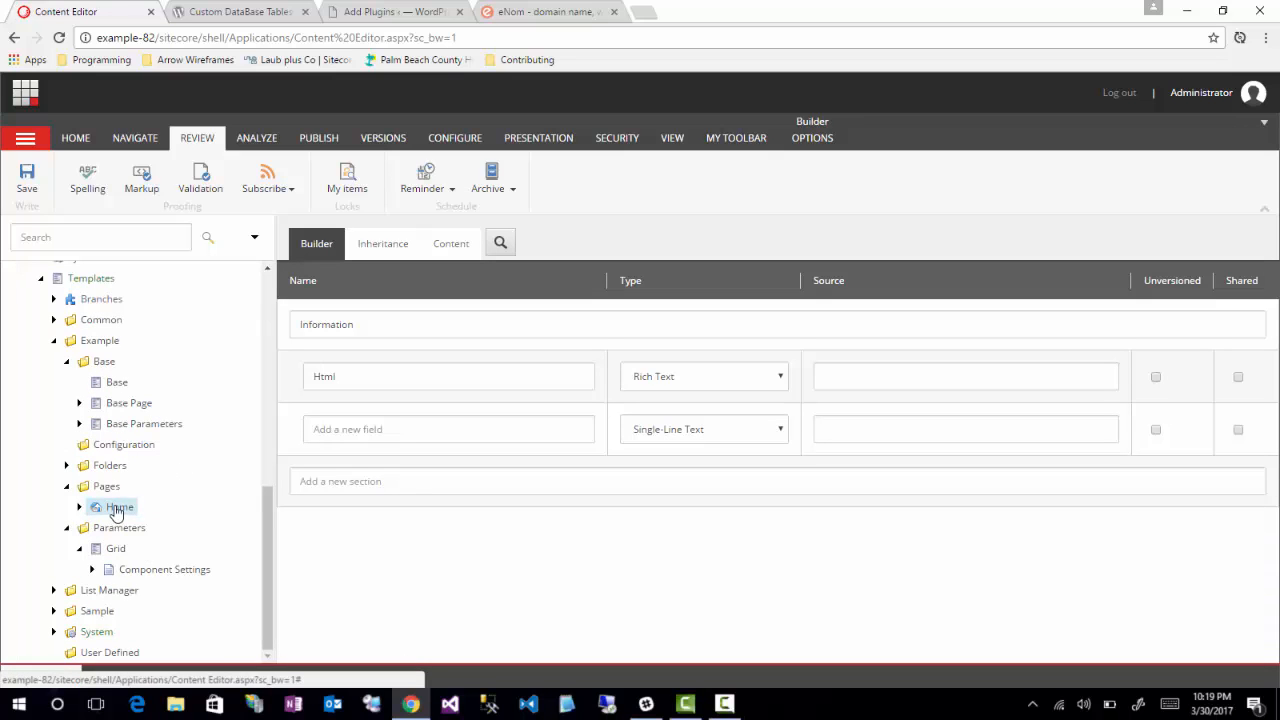
Step: Try to delete the Home template from the Templates/Example/Pages folder
{"action": "right_click", "coordinate": [121, 507]}
{"action": "left_click", "coordinate": [165, 585]}
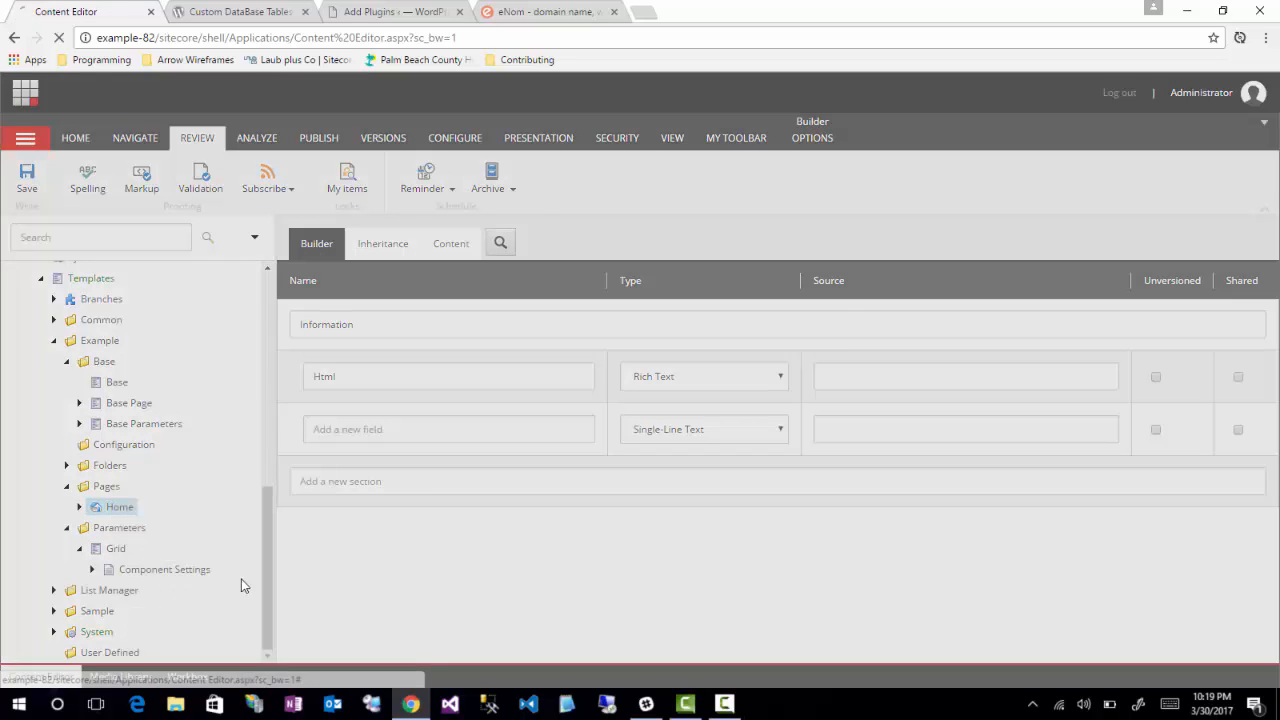
{"action": "left_click", "coordinate": [727, 457]}
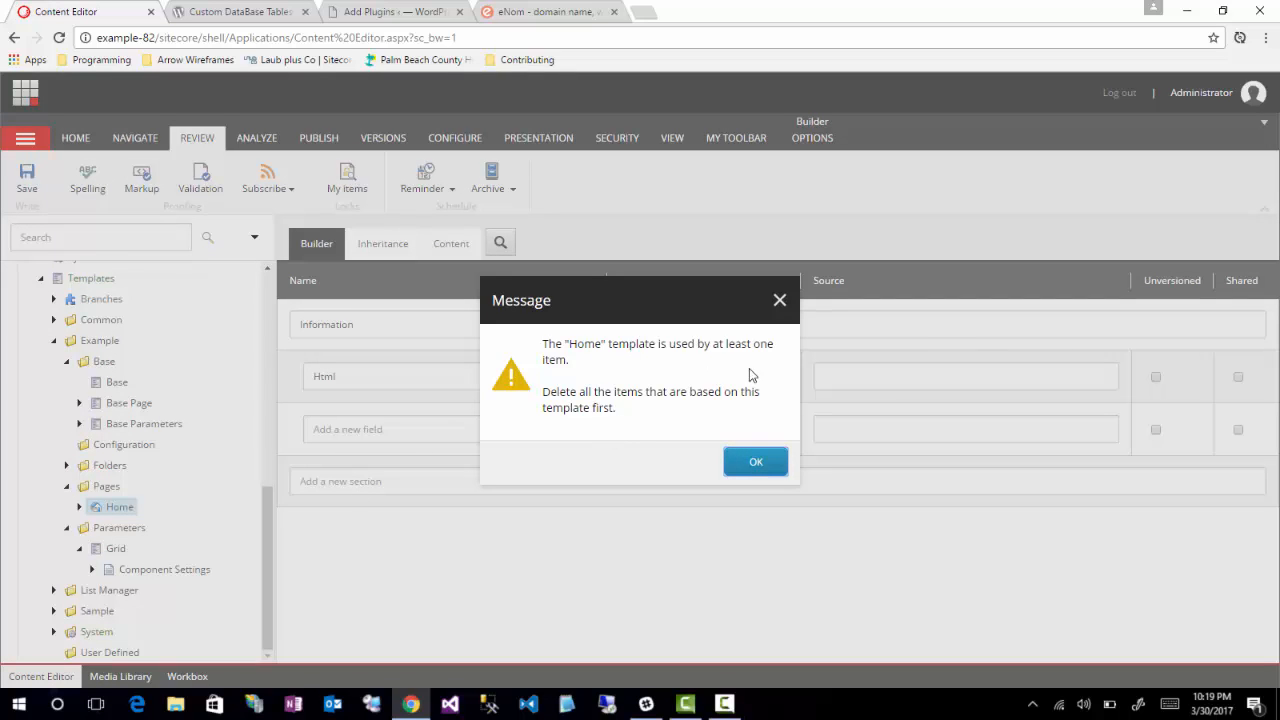
{"action": "double_click", "coordinate": [676, 396]}
{"action": "left_click_drag", "start_coordinate": [577, 393], "coordinate": [677, 392]}
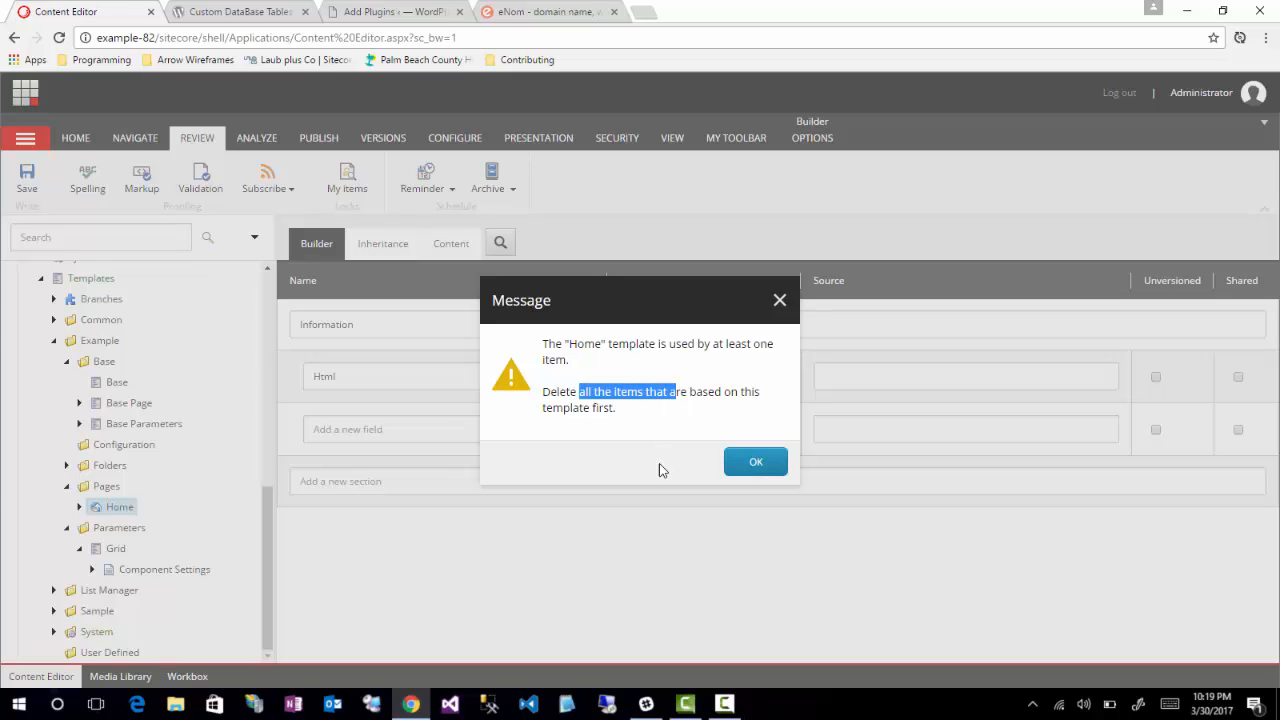
{"action": "left_click", "coordinate": [758, 463]}
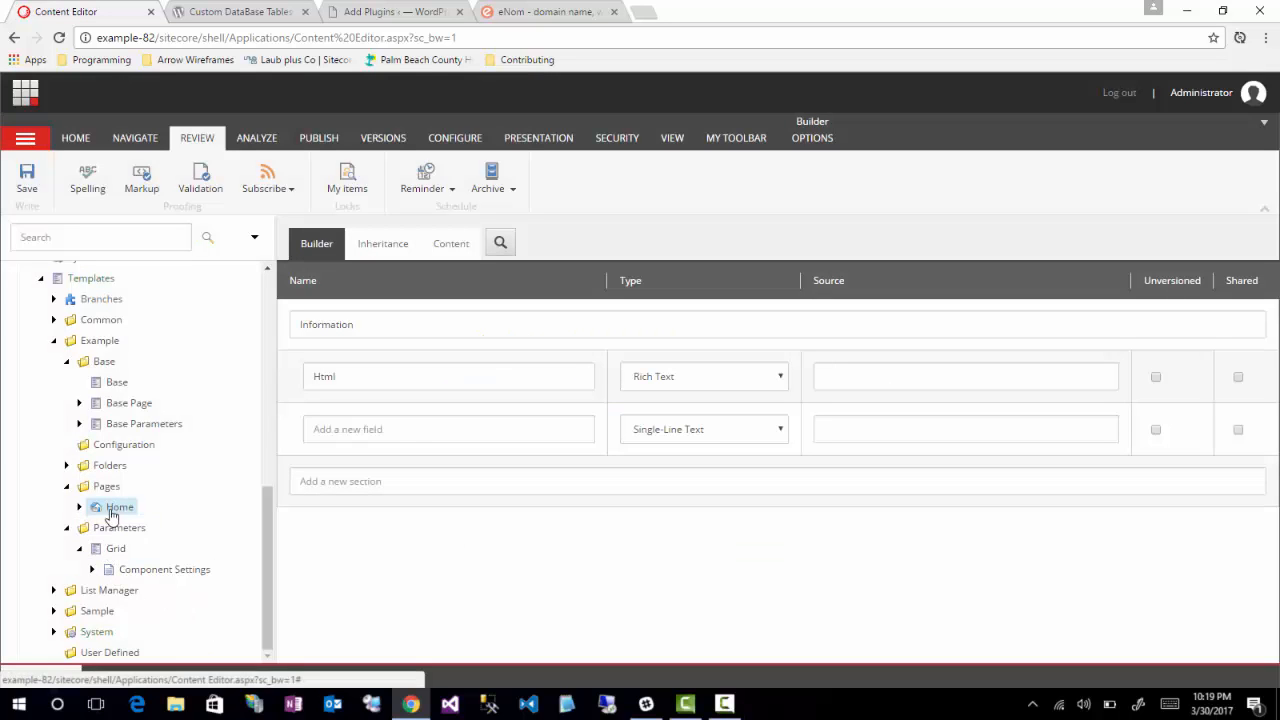
Step: Look through the content, layout and template branches of the tree for items that could use the Home template
{"action": "scroll", "coordinate": [183, 532], "scroll_direction": "up", "scroll_amount": 1}
{"action": "scroll", "coordinate": [183, 532], "scroll_direction": "up", "scroll_amount": 4}
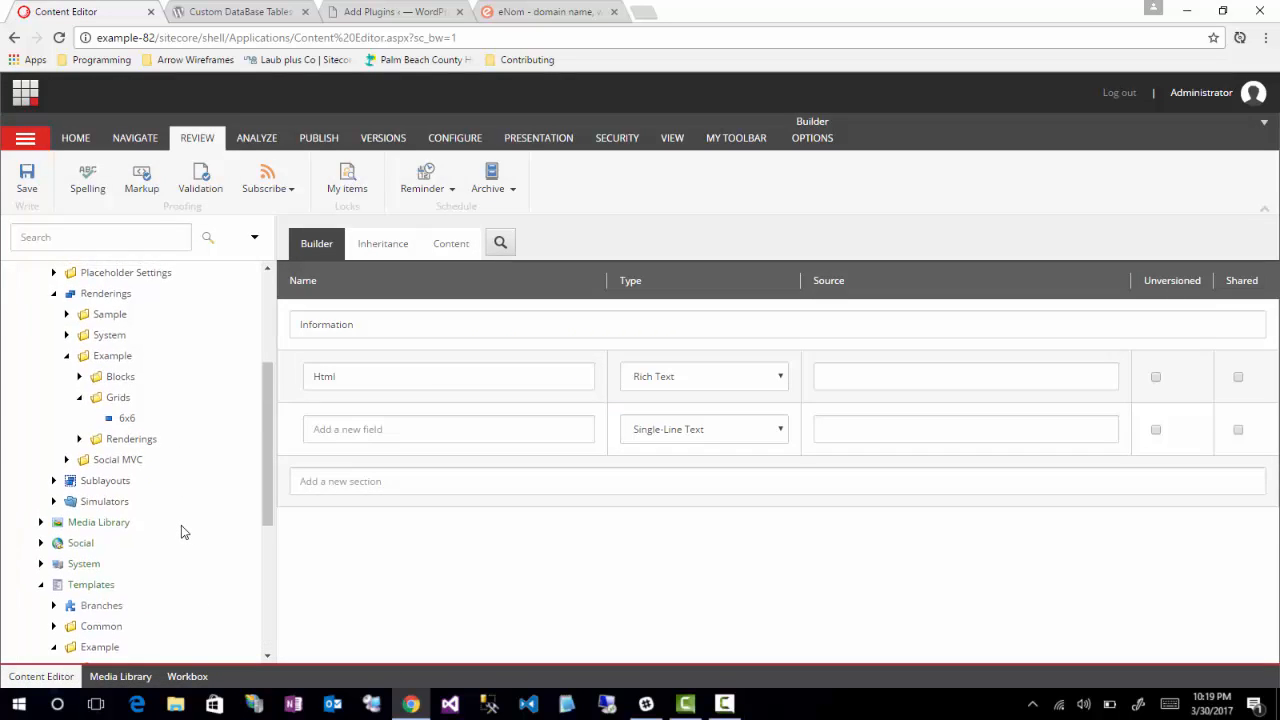
{"action": "scroll", "coordinate": [183, 532], "scroll_direction": "down", "scroll_amount": 5}
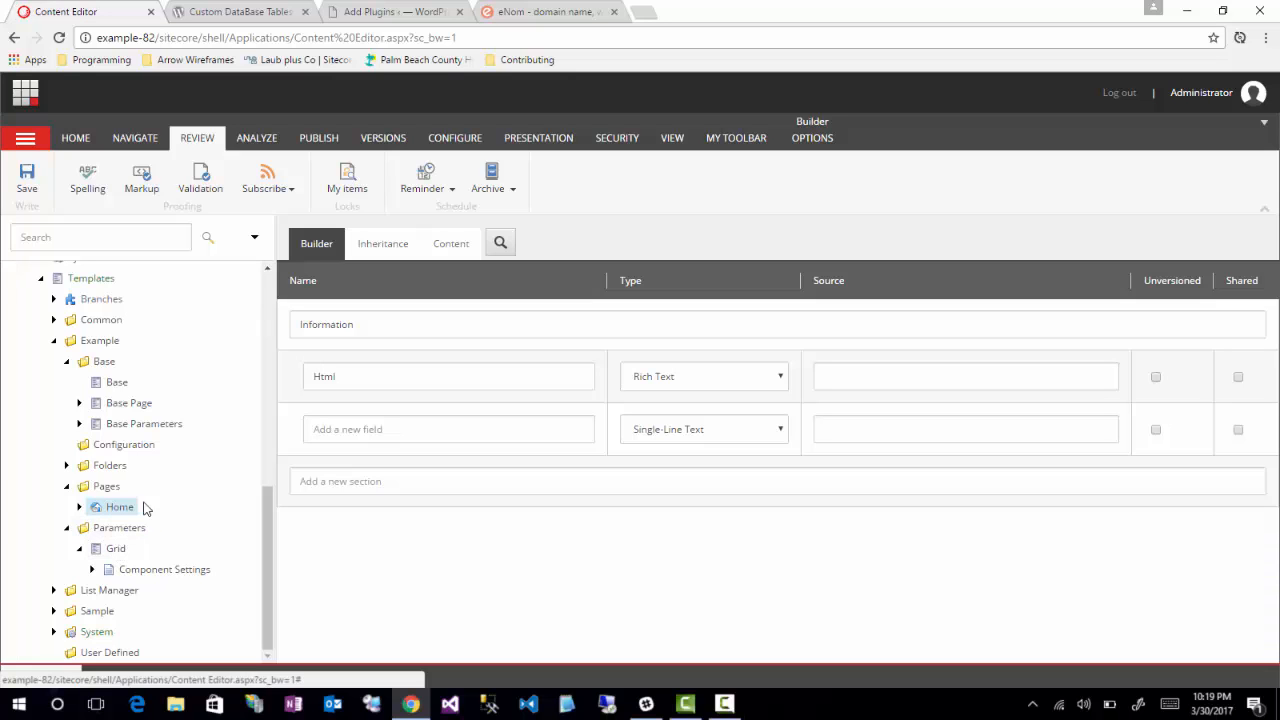
{"action": "scroll", "coordinate": [144, 490], "scroll_direction": "up", "scroll_amount": 2}
{"action": "scroll", "coordinate": [144, 490], "scroll_direction": "down", "scroll_amount": 2}
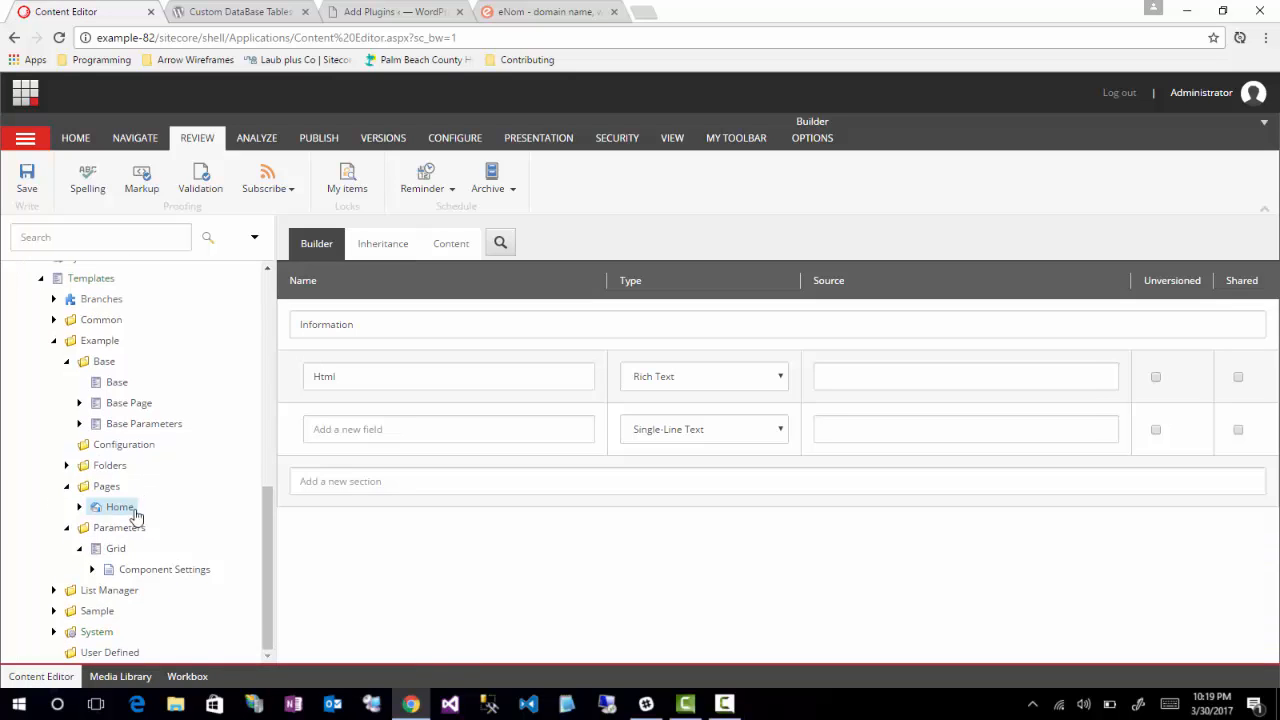
{"action": "scroll", "coordinate": [142, 508], "scroll_direction": "up", "scroll_amount": 3}
{"action": "scroll", "coordinate": [142, 508], "scroll_direction": "down", "scroll_amount": 3}
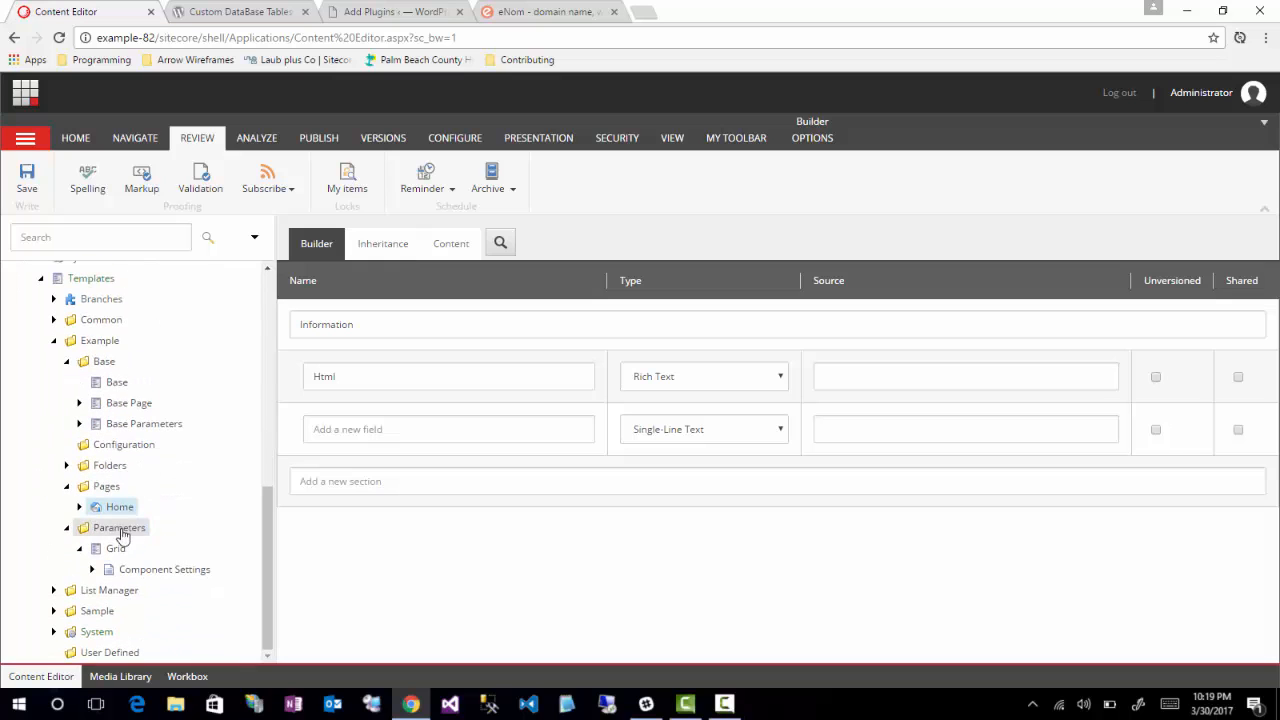
{"action": "scroll", "coordinate": [110, 512], "scroll_direction": "up", "scroll_amount": 8}
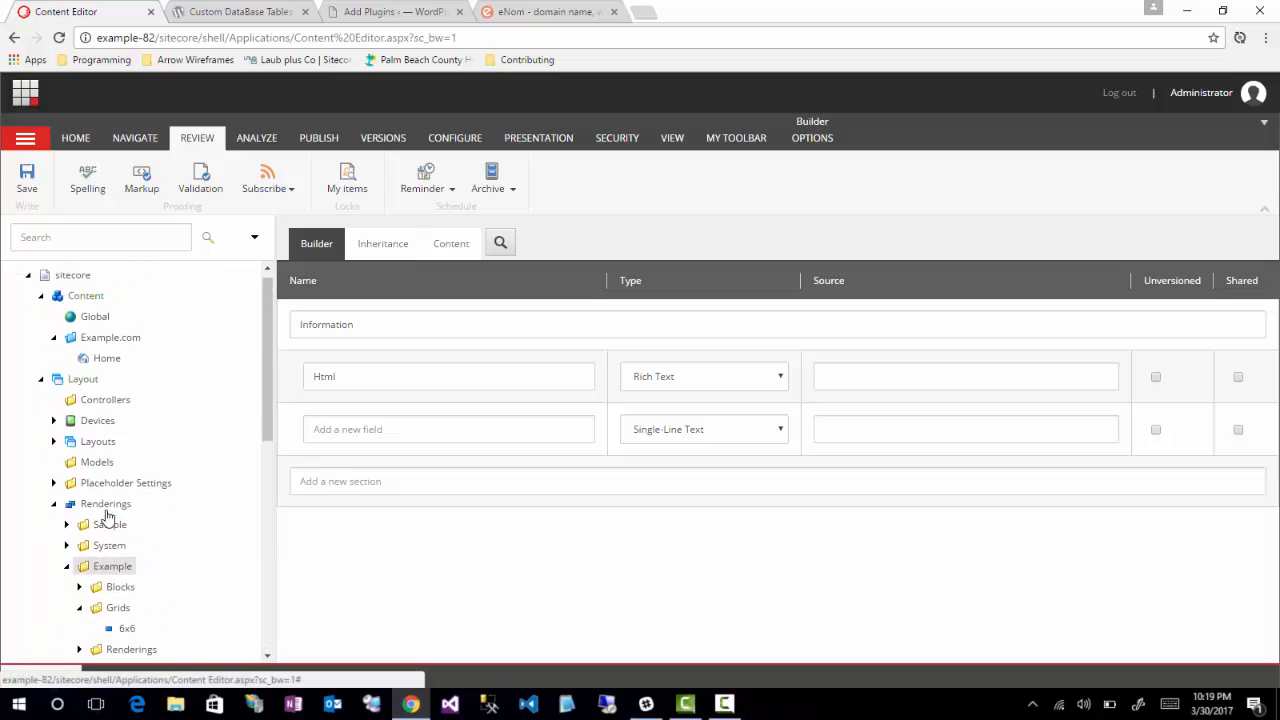
{"action": "scroll", "coordinate": [126, 515], "scroll_direction": "down", "scroll_amount": 8}
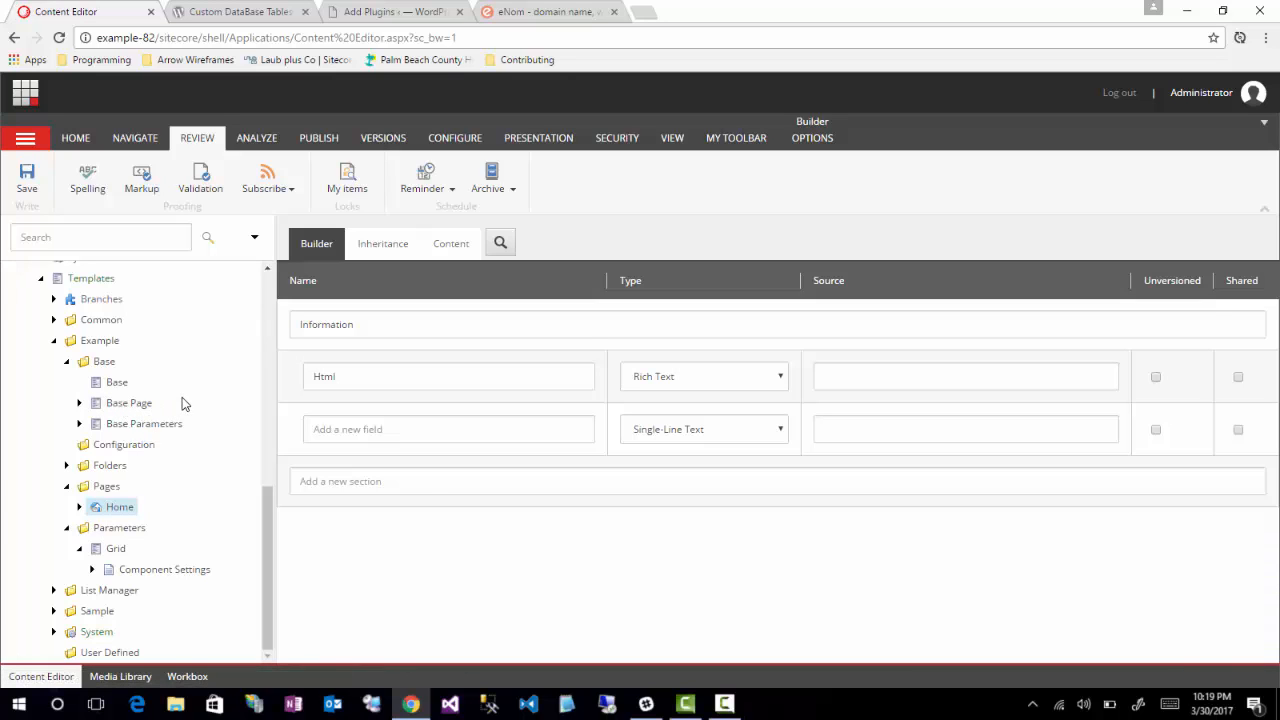
Step: Review the links of the Home template, covering both the items that refer to it and the items it refers to
{"action": "left_click", "coordinate": [118, 137]}
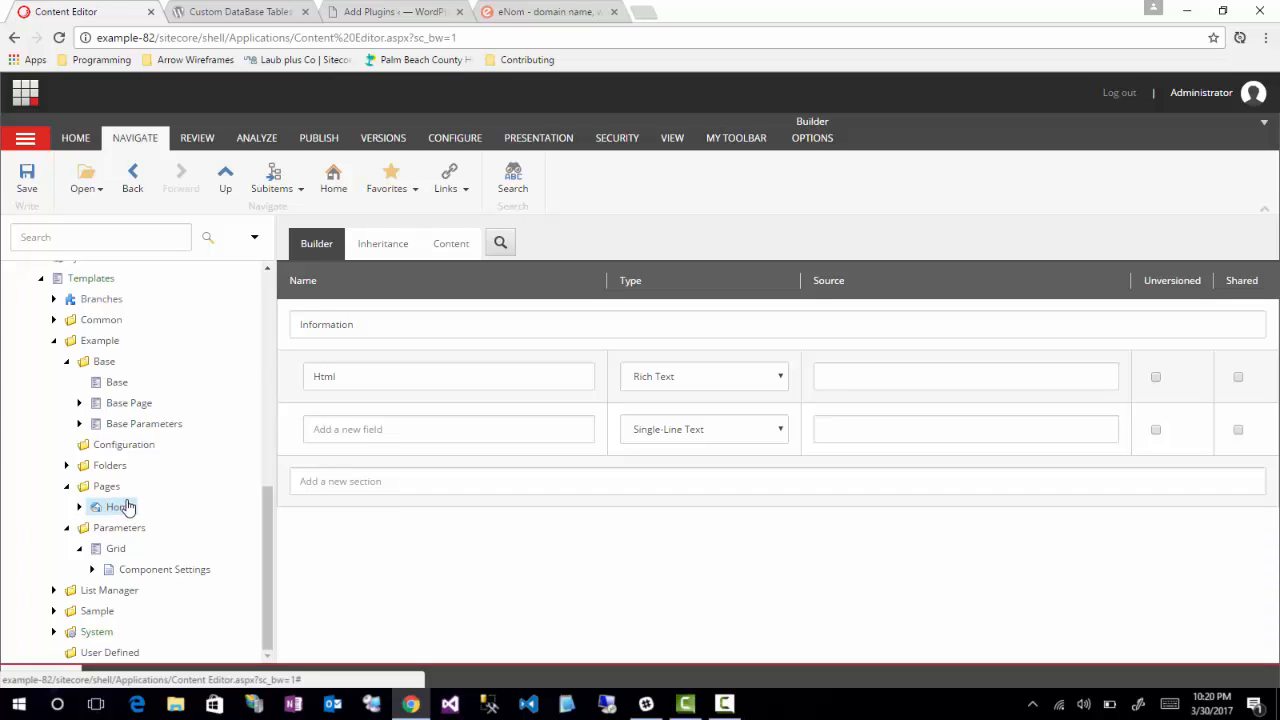
{"action": "left_click", "coordinate": [461, 199]}
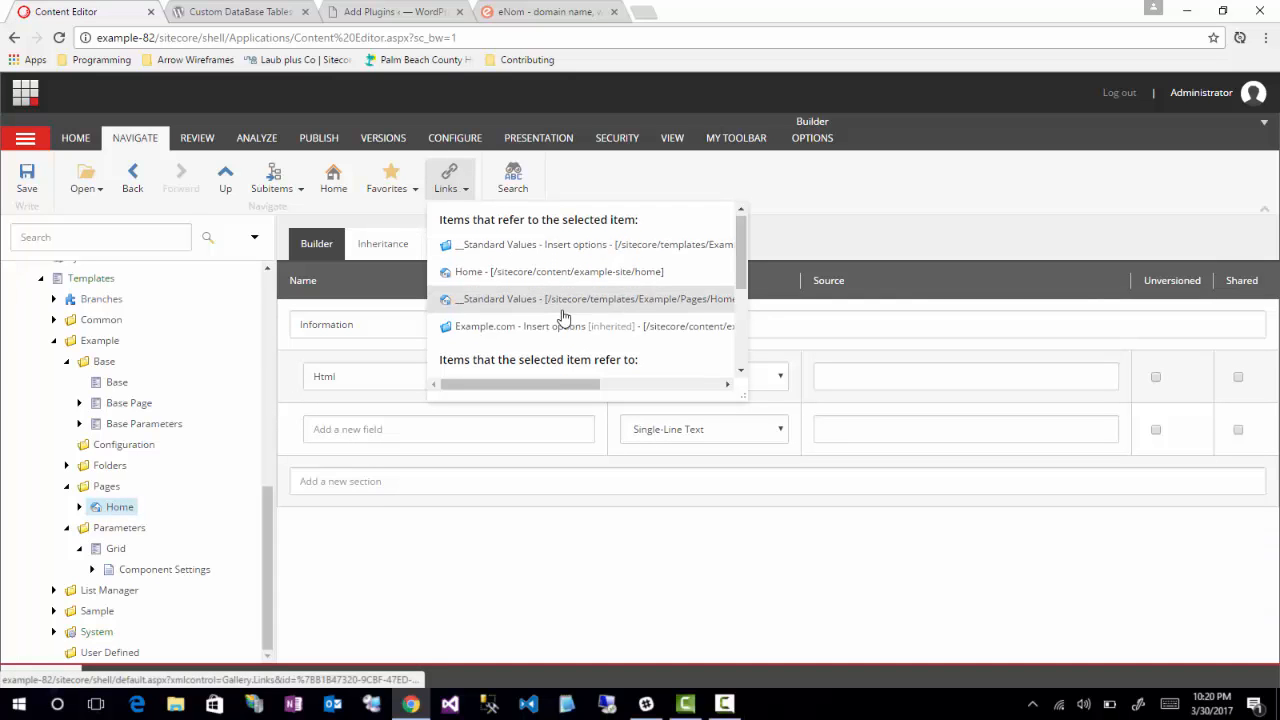
{"action": "scroll", "coordinate": [563, 317], "scroll_direction": "down", "scroll_amount": 3}
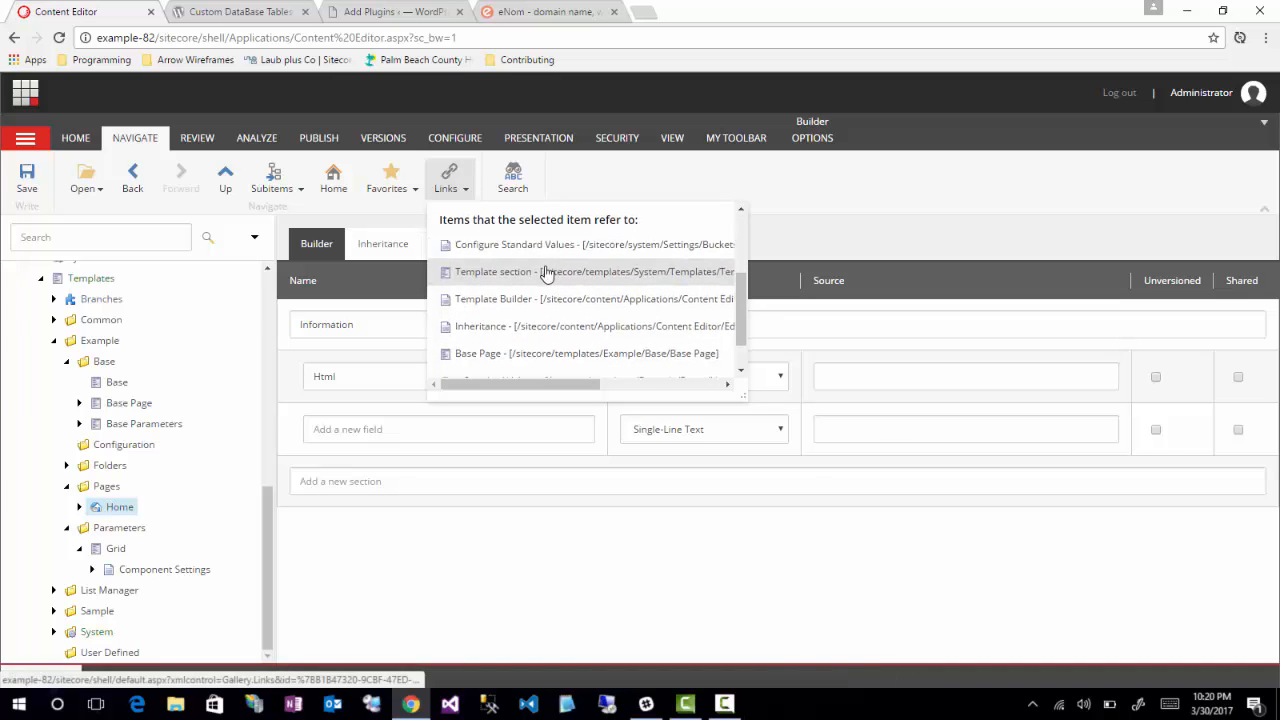
{"action": "scroll", "coordinate": [543, 274], "scroll_direction": "down", "scroll_amount": 1}
{"action": "scroll", "coordinate": [548, 322], "scroll_direction": "up", "scroll_amount": 3}
{"action": "scroll", "coordinate": [548, 322], "scroll_direction": "up", "scroll_amount": 1}
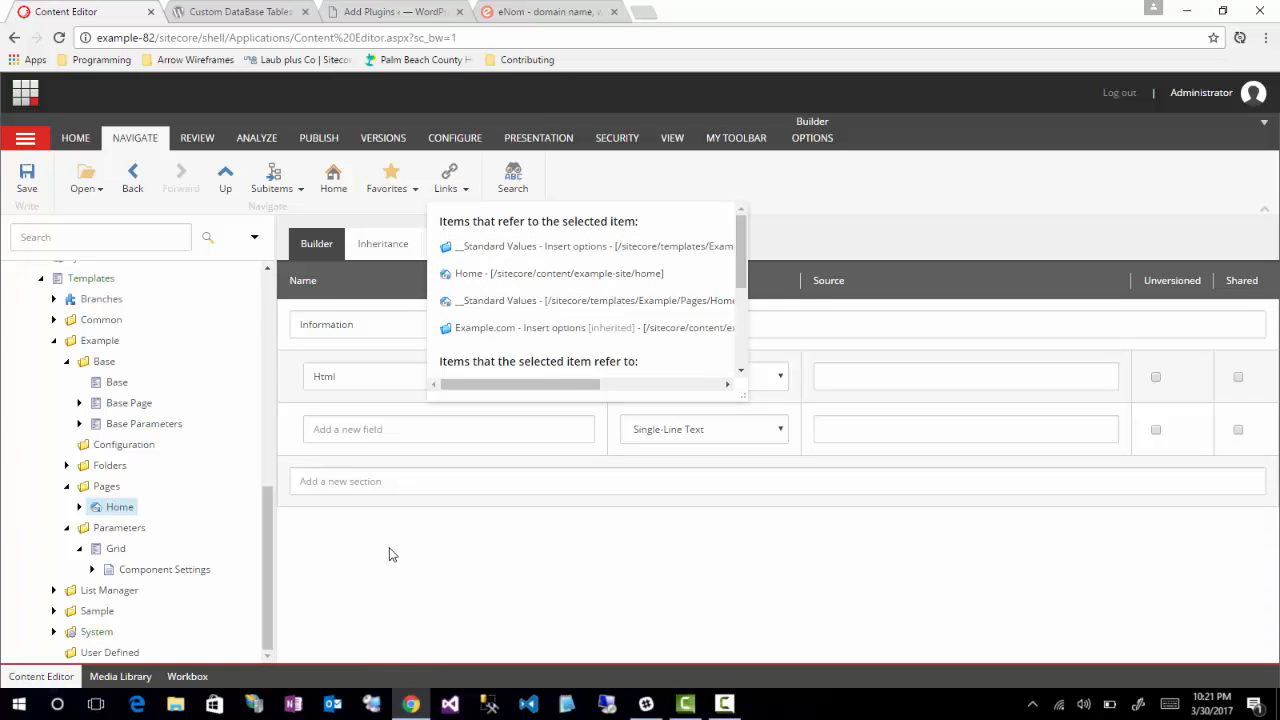
{"action": "left_click", "coordinate": [782, 182]}
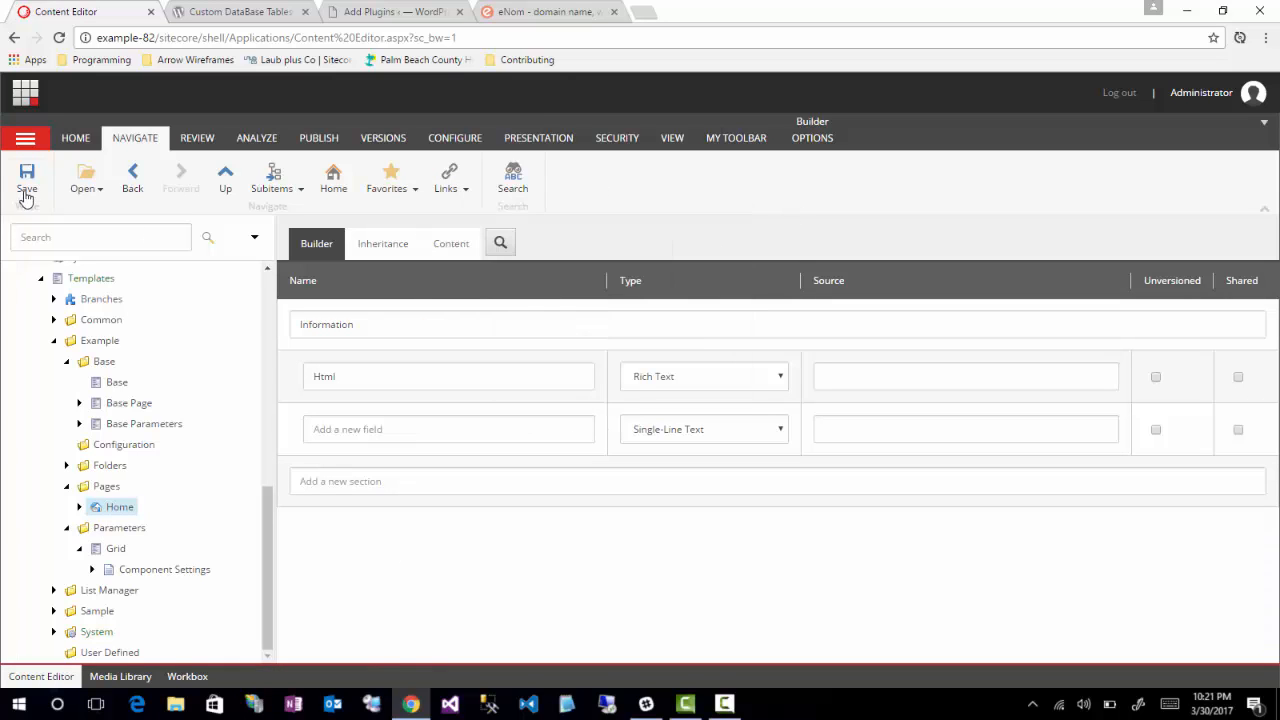
Step: Rebuild the link database for master from the Sitecore Control Panel
{"action": "left_click", "coordinate": [27, 100]}
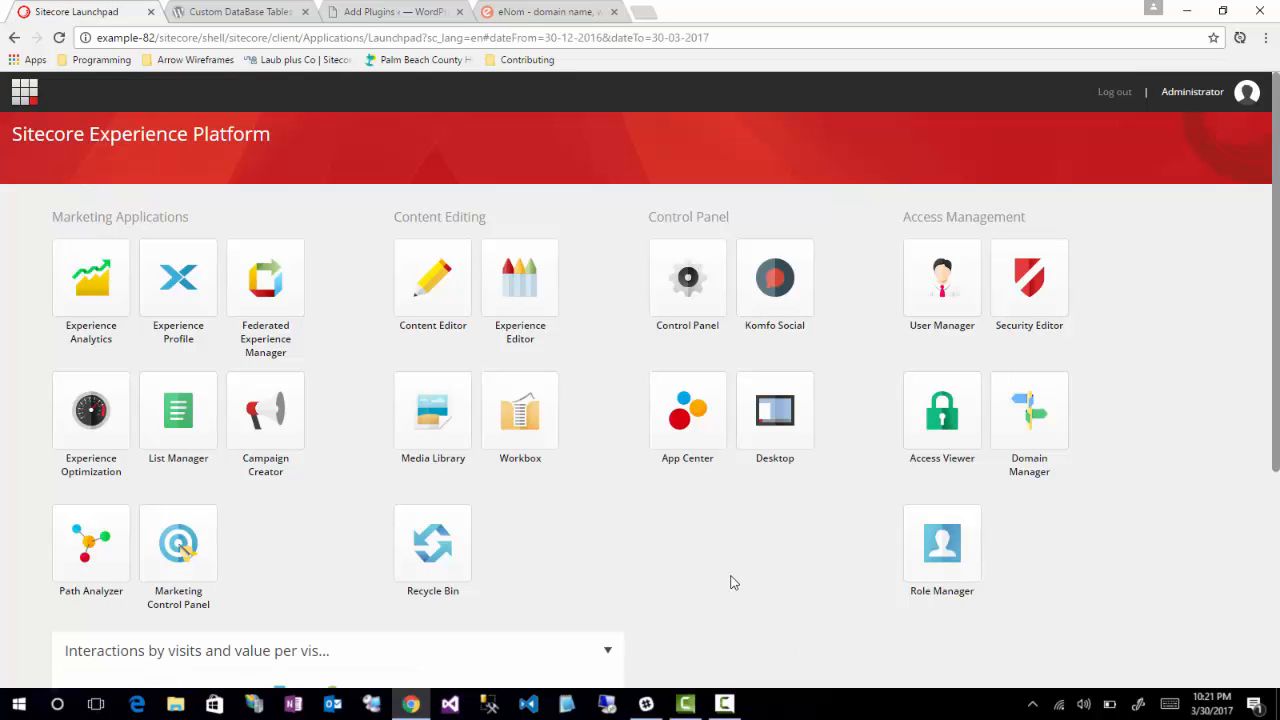
{"action": "left_click", "coordinate": [676, 290]}
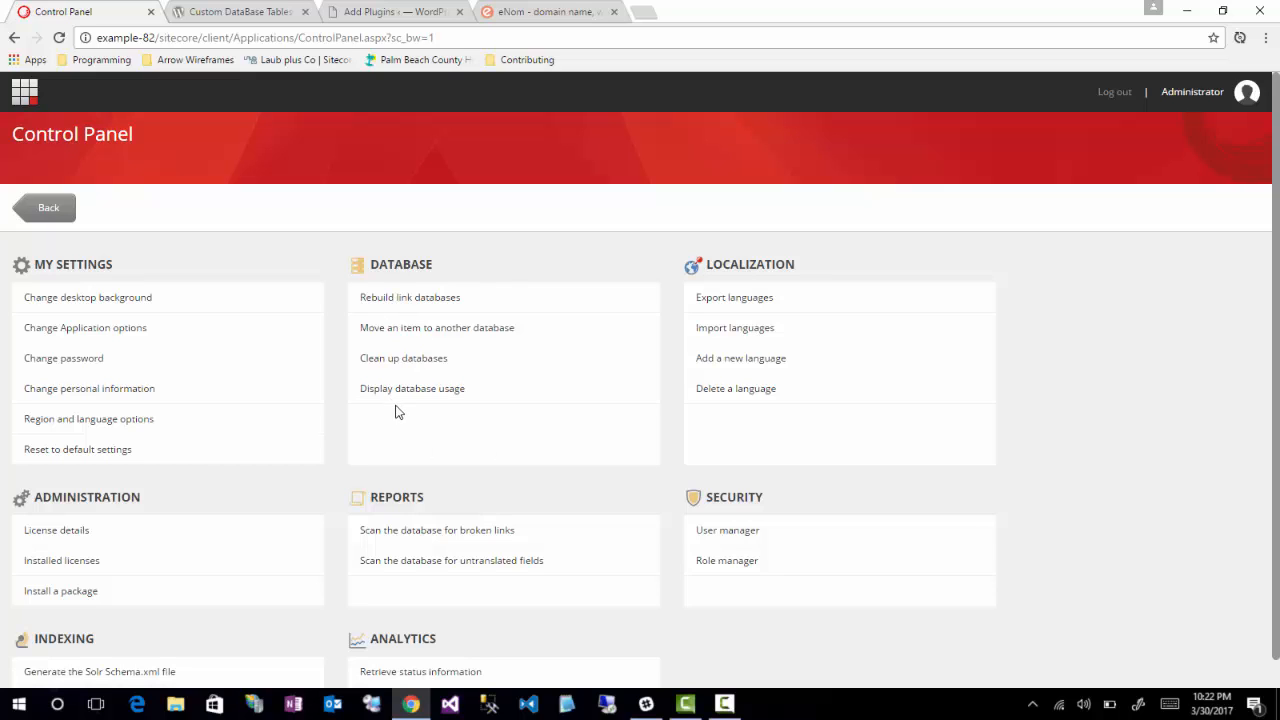
{"action": "left_click", "coordinate": [401, 304]}
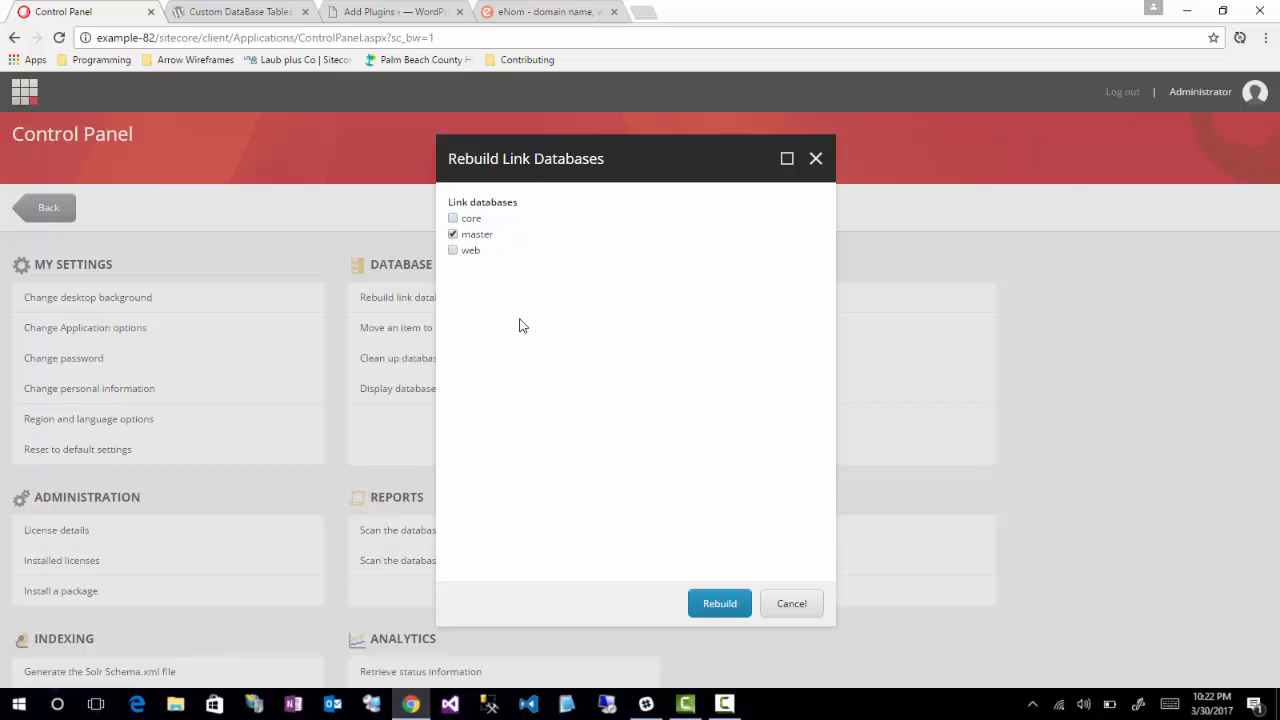
{"action": "left_click", "coordinate": [708, 612]}
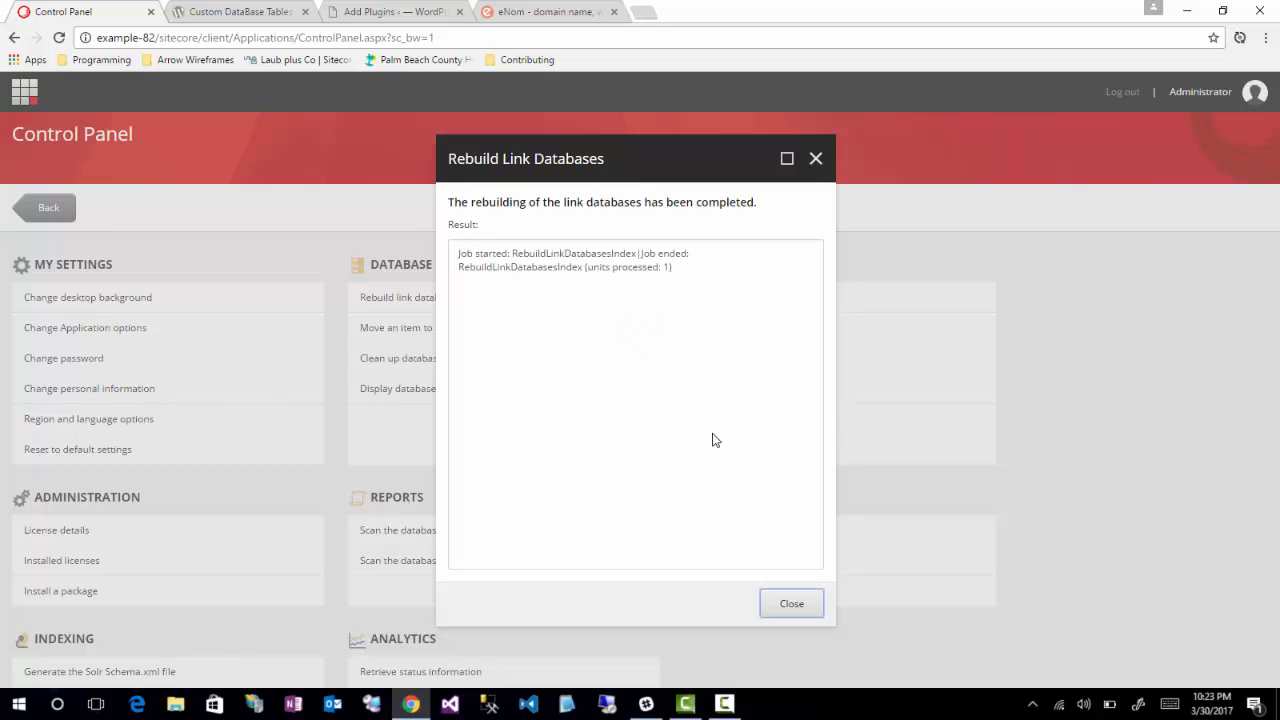
{"action": "left_click", "coordinate": [777, 603]}
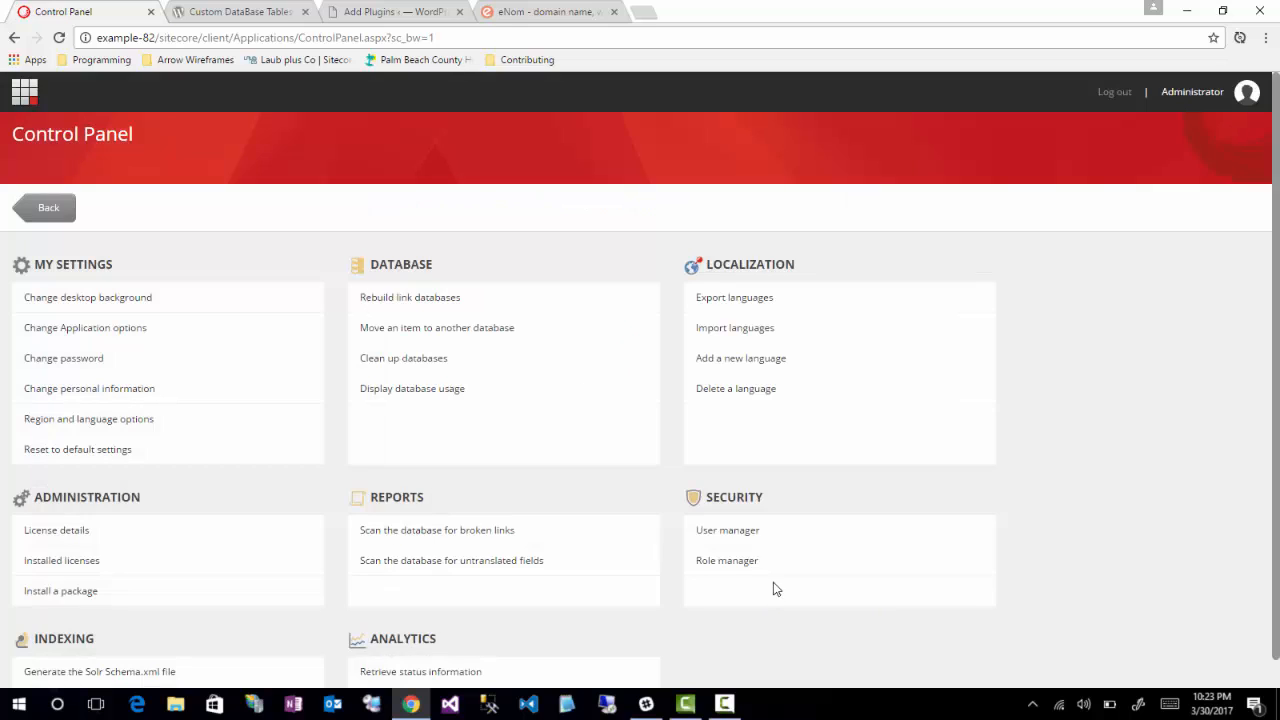
Step: Return to the Content Editor and list the links of the Home template under Templates/Example/Pages again
{"action": "left_click", "coordinate": [24, 95]}
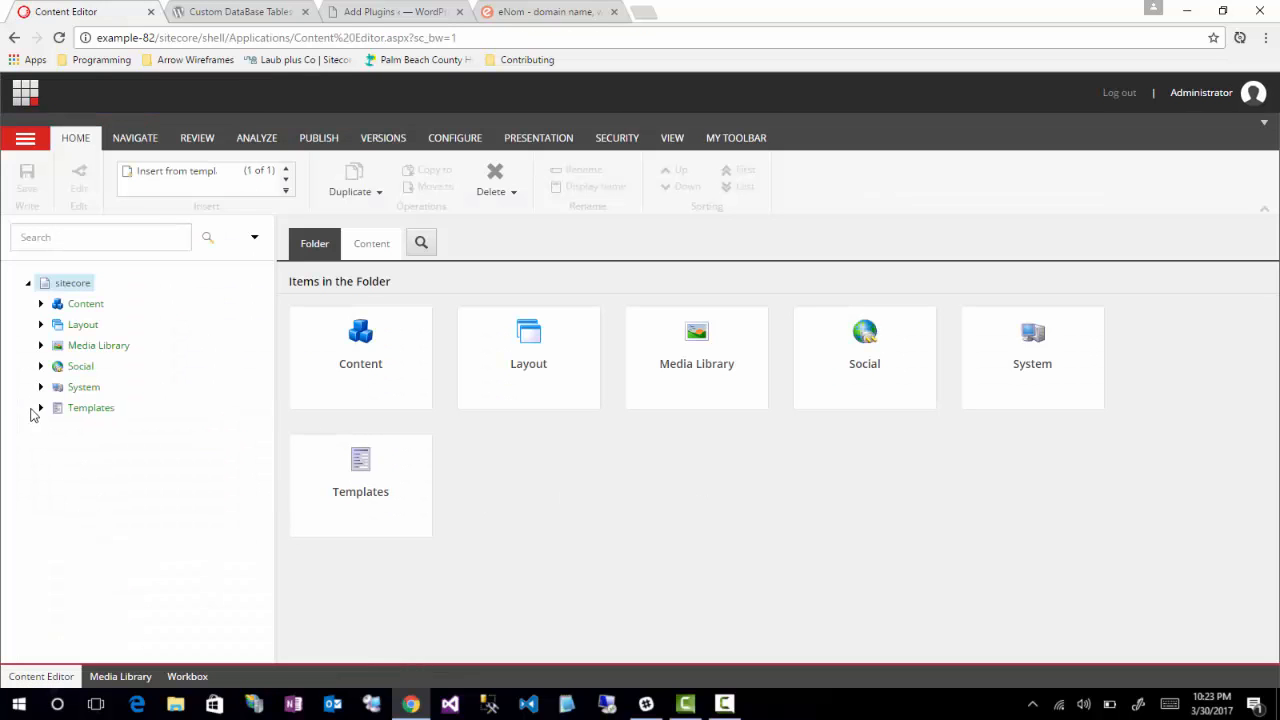
{"action": "left_click", "coordinate": [40, 408]}
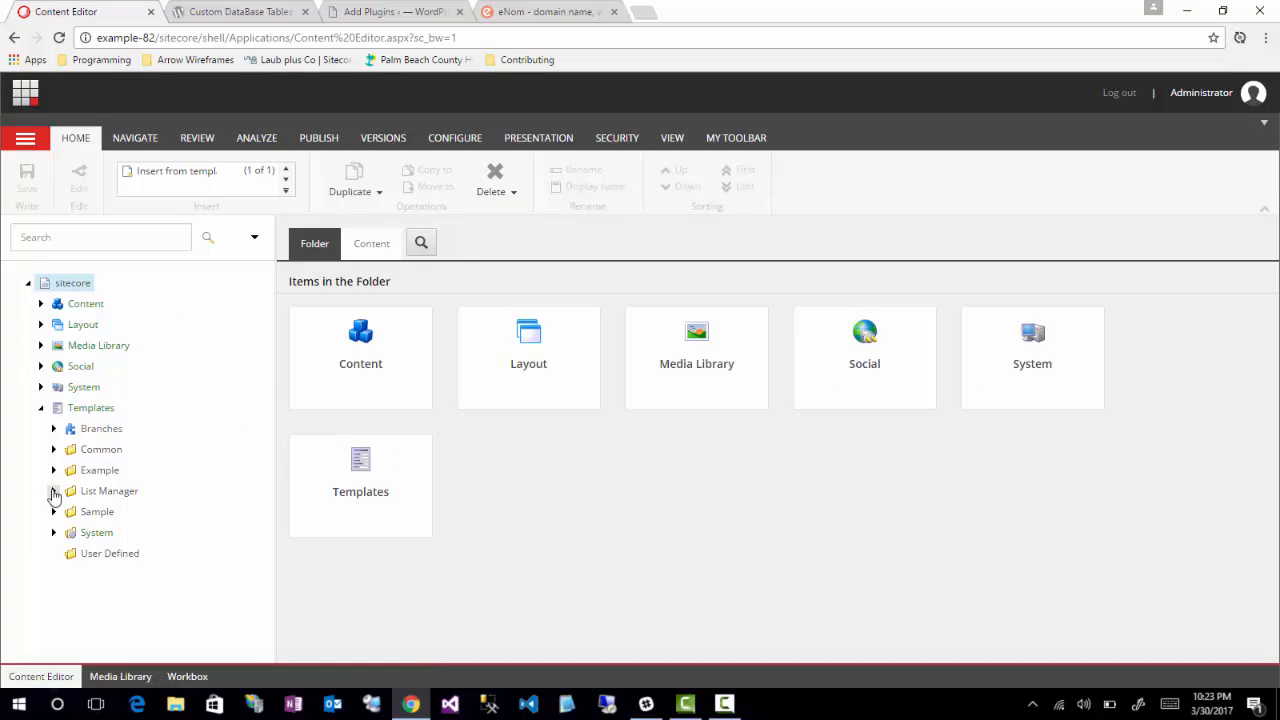
{"action": "left_click", "coordinate": [54, 470]}
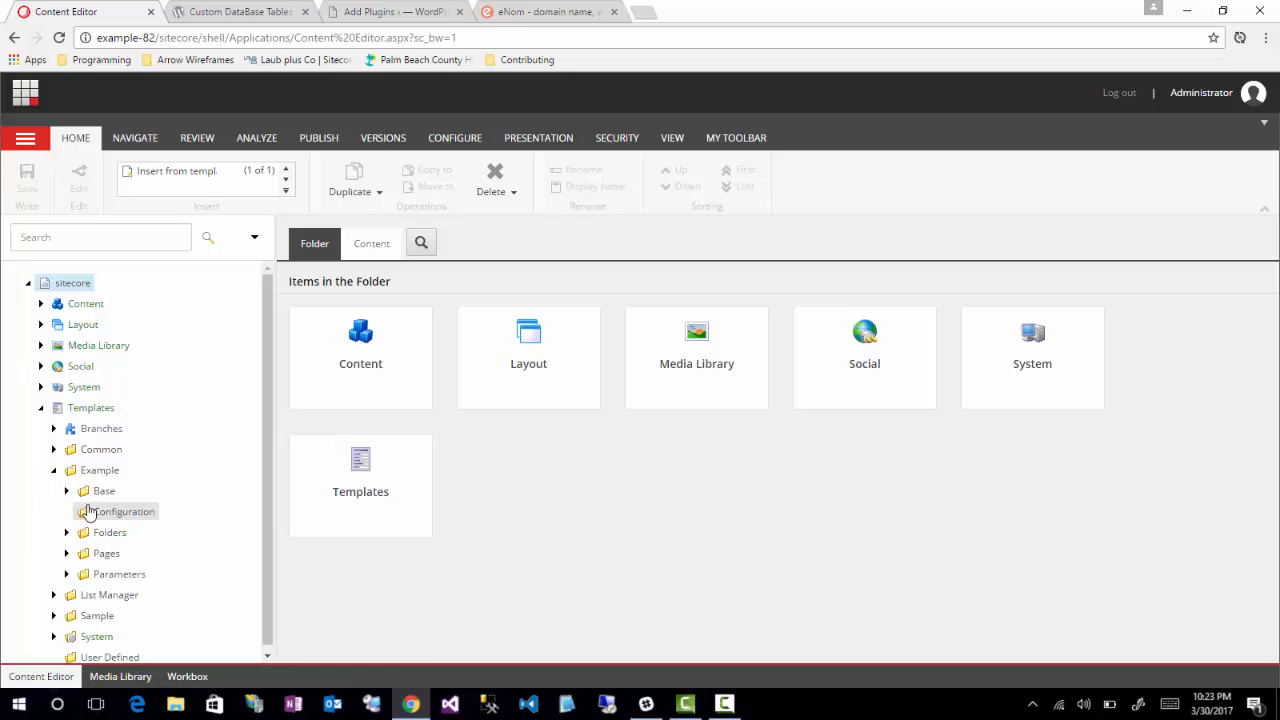
{"action": "left_click", "coordinate": [66, 554]}
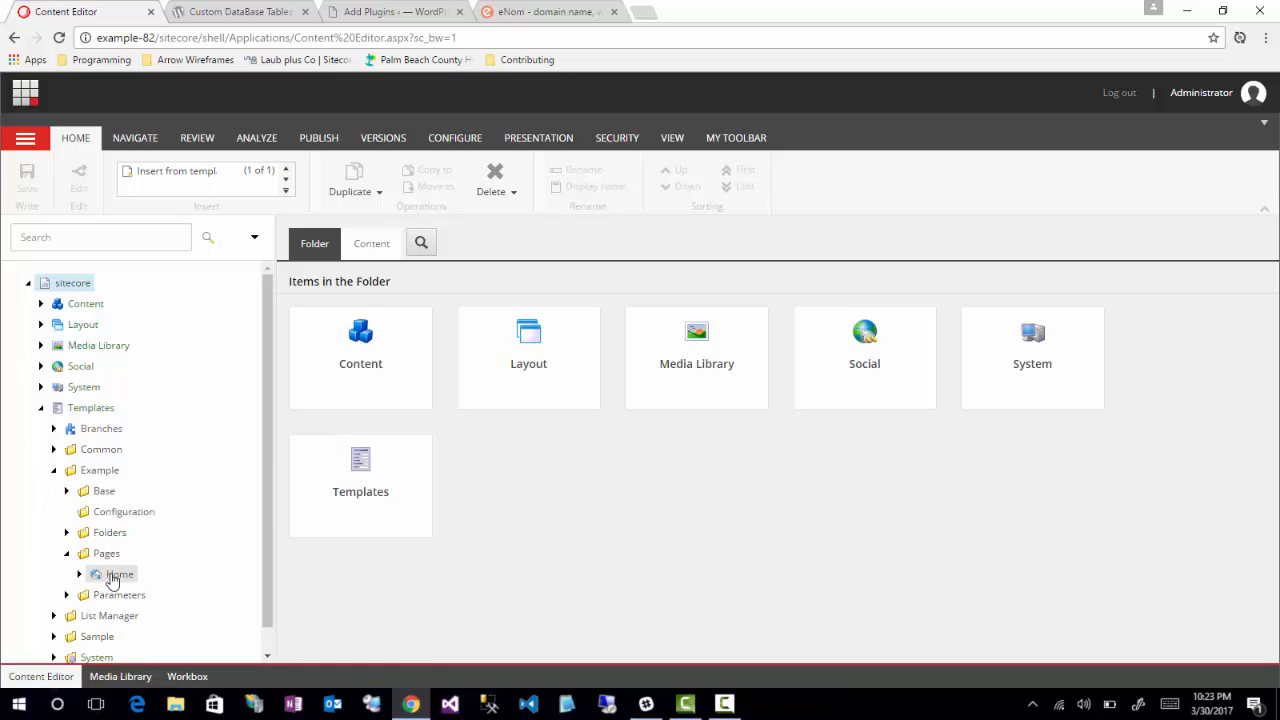
{"action": "left_click", "coordinate": [110, 574]}
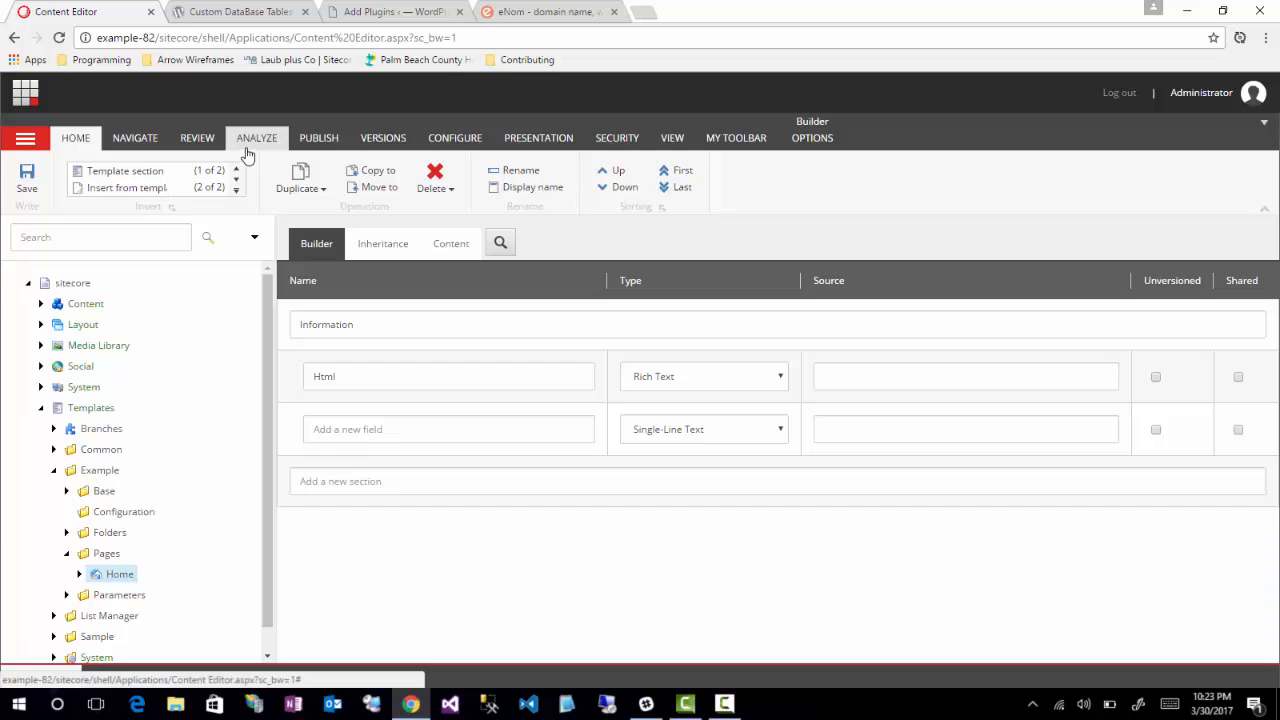
{"action": "left_click", "coordinate": [155, 148]}
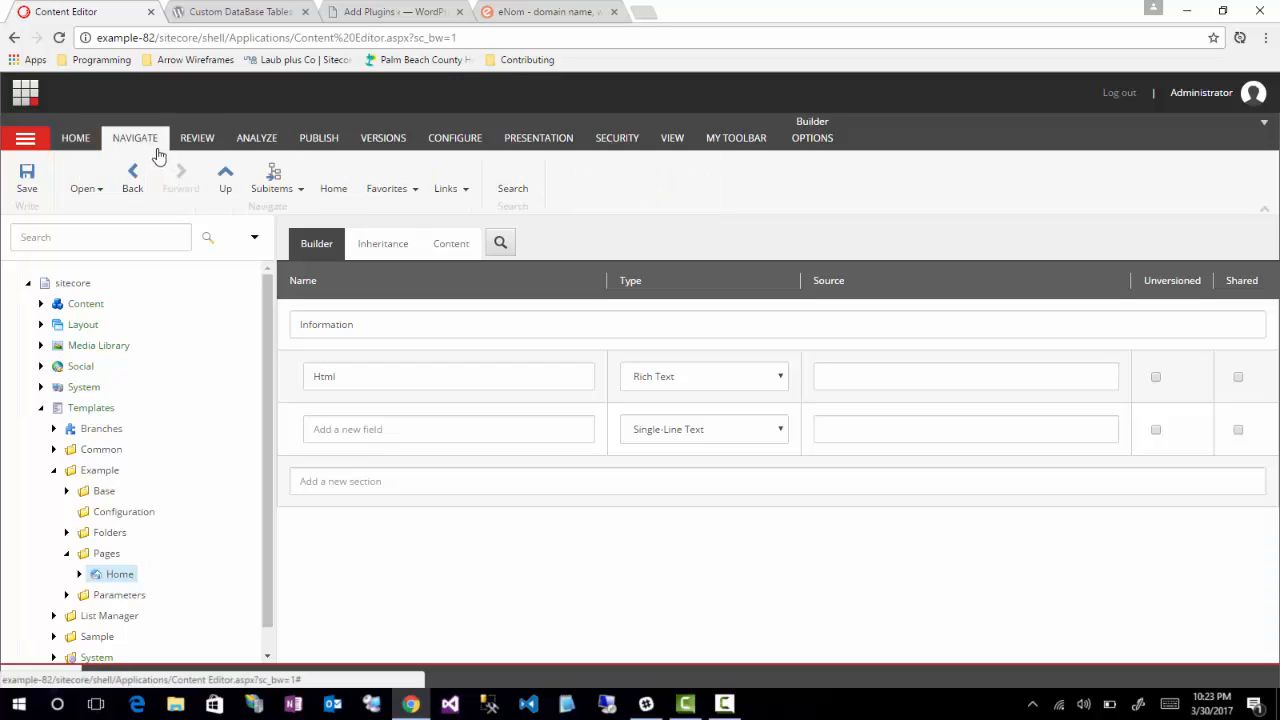
{"action": "left_click", "coordinate": [451, 189]}
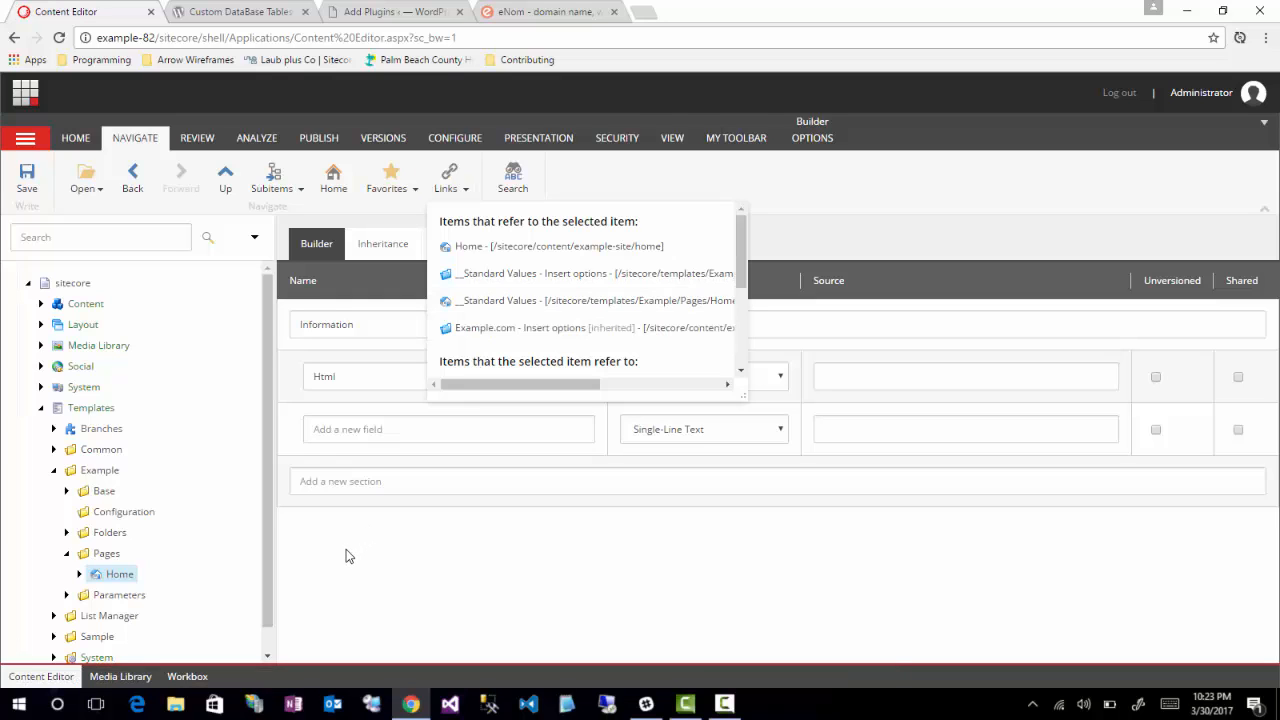
Step: Close the links list and look over the items beneath the Home template under Templates/Example/Pages
{"action": "left_click", "coordinate": [761, 184]}
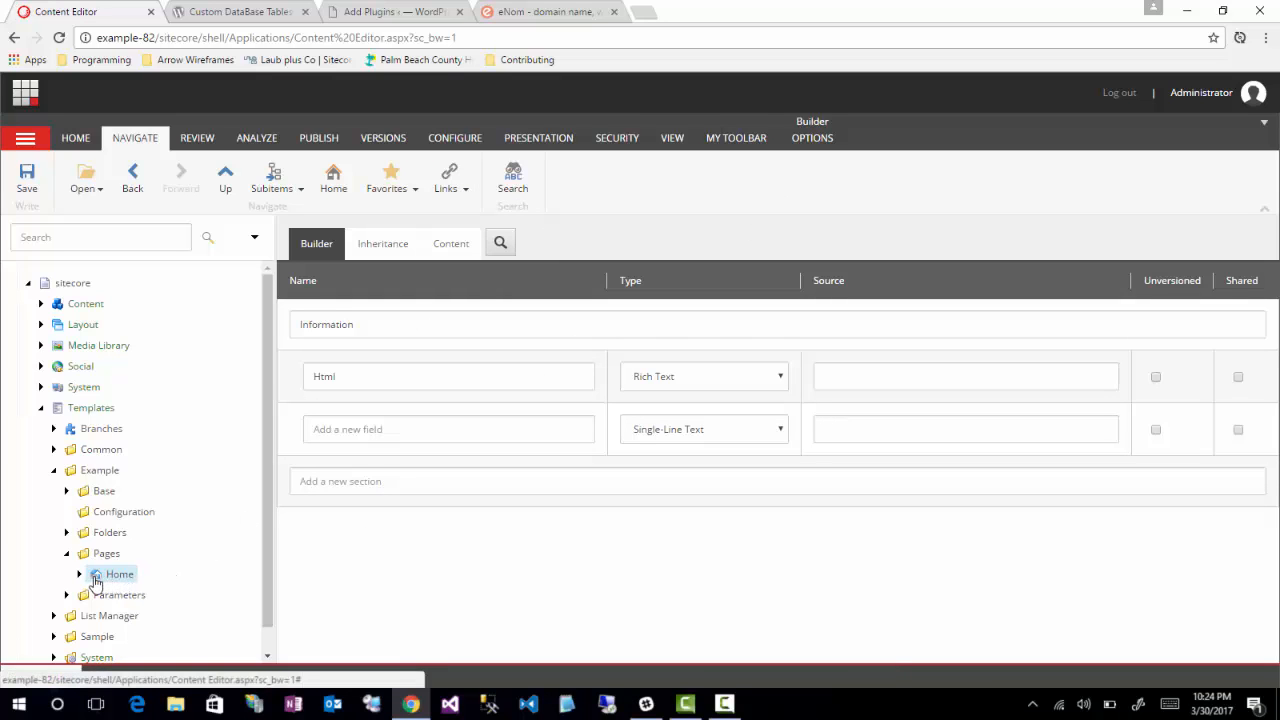
{"action": "left_click", "coordinate": [79, 576]}
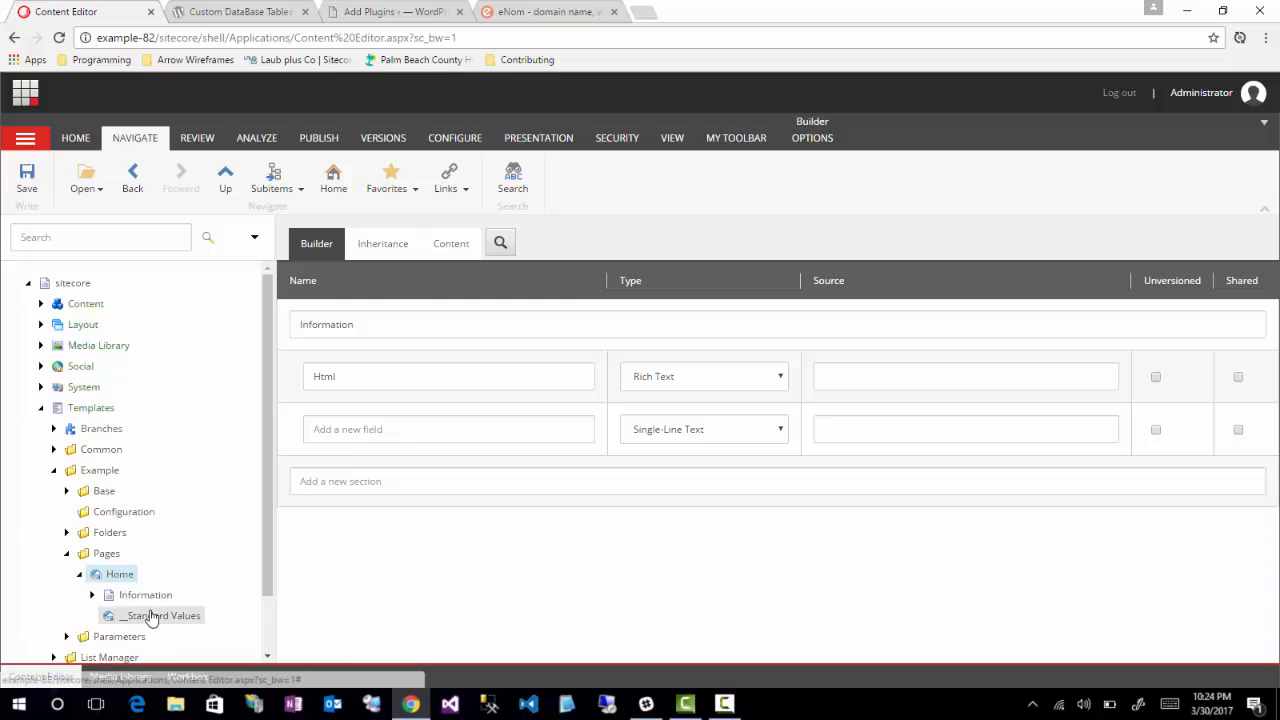
{"action": "left_click", "coordinate": [79, 575]}
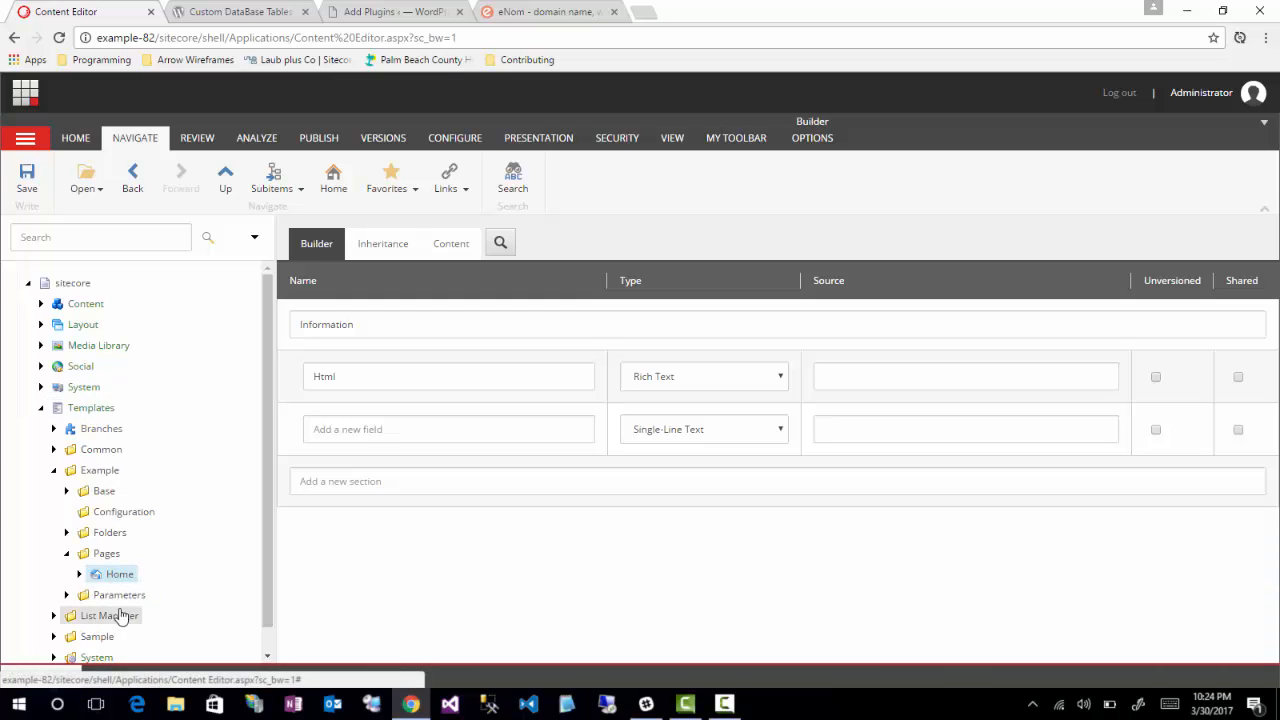
Step: Expand the Content branch and open the 6x6 rendering under Layout/Renderings/Example/Grids
{"action": "left_click", "coordinate": [41, 305]}
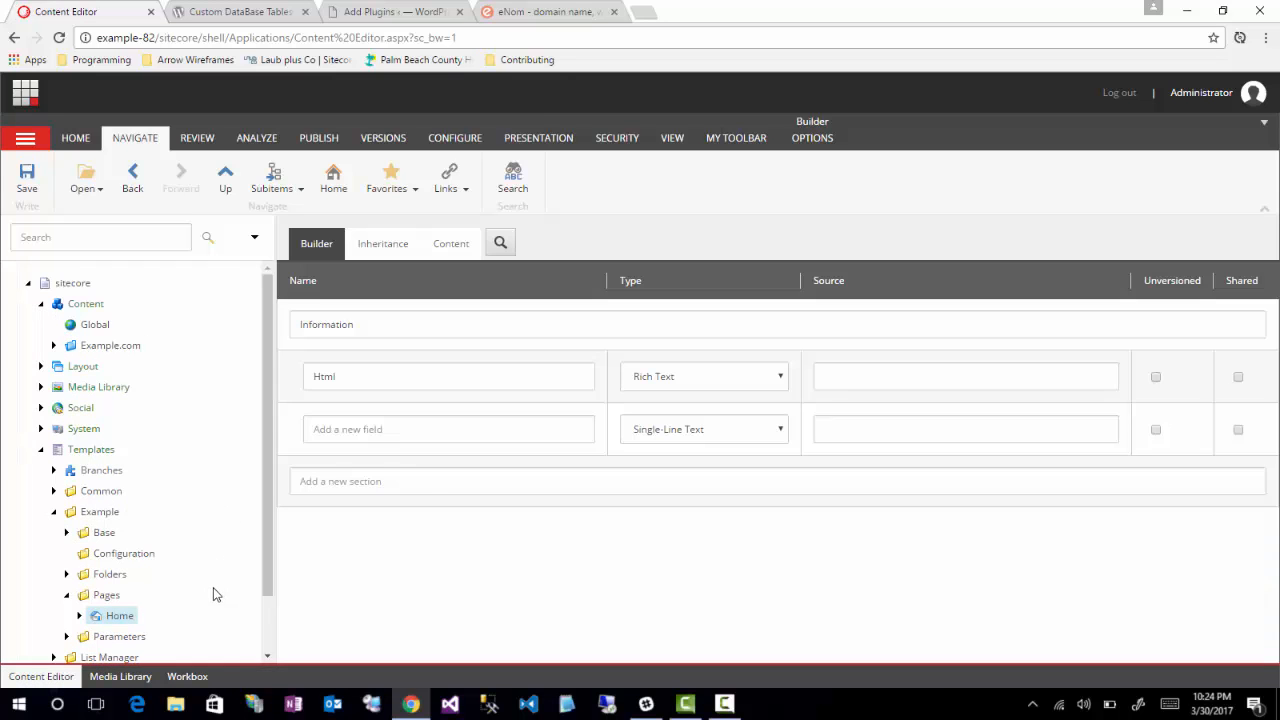
{"action": "left_click", "coordinate": [40, 367]}
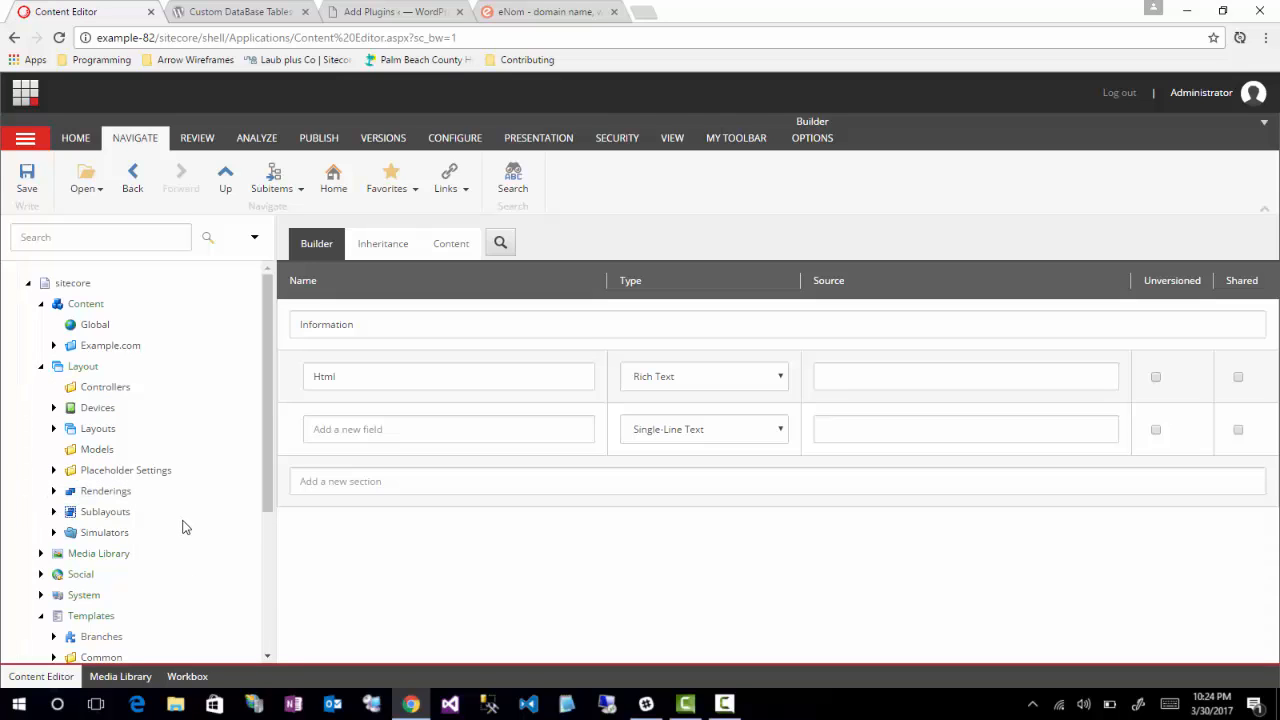
{"action": "left_click", "coordinate": [53, 491]}
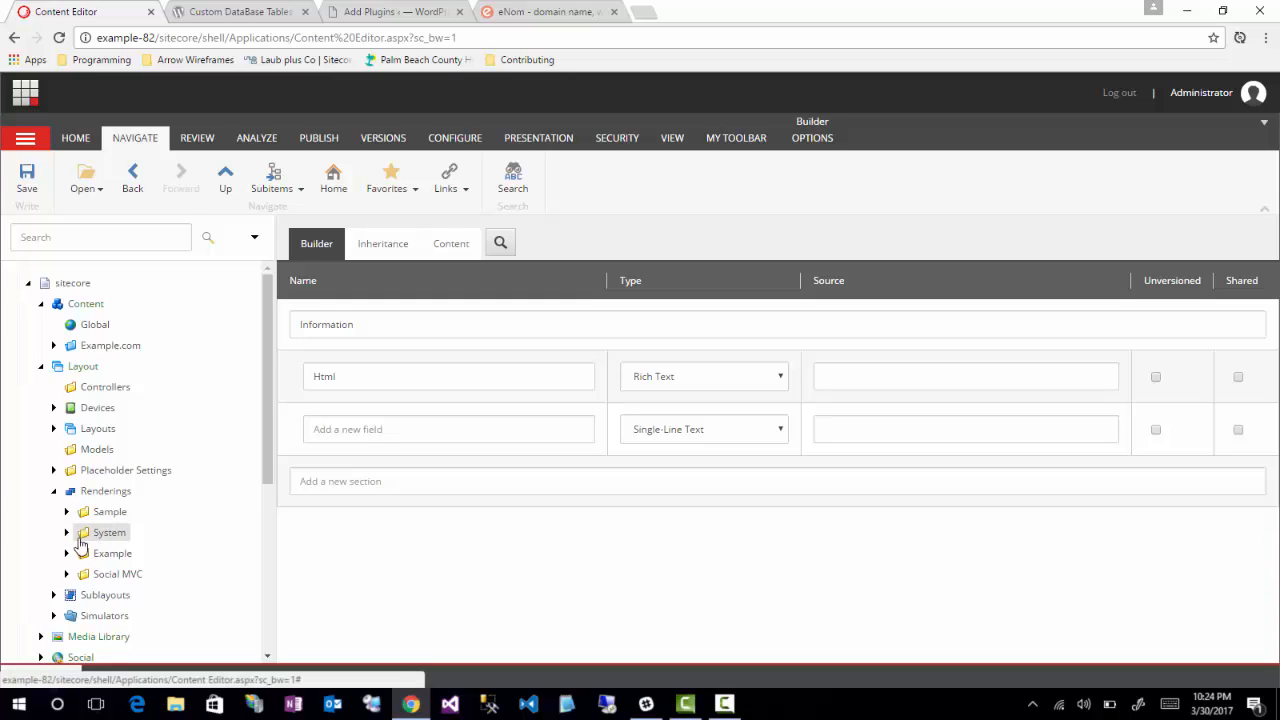
{"action": "left_click", "coordinate": [66, 553]}
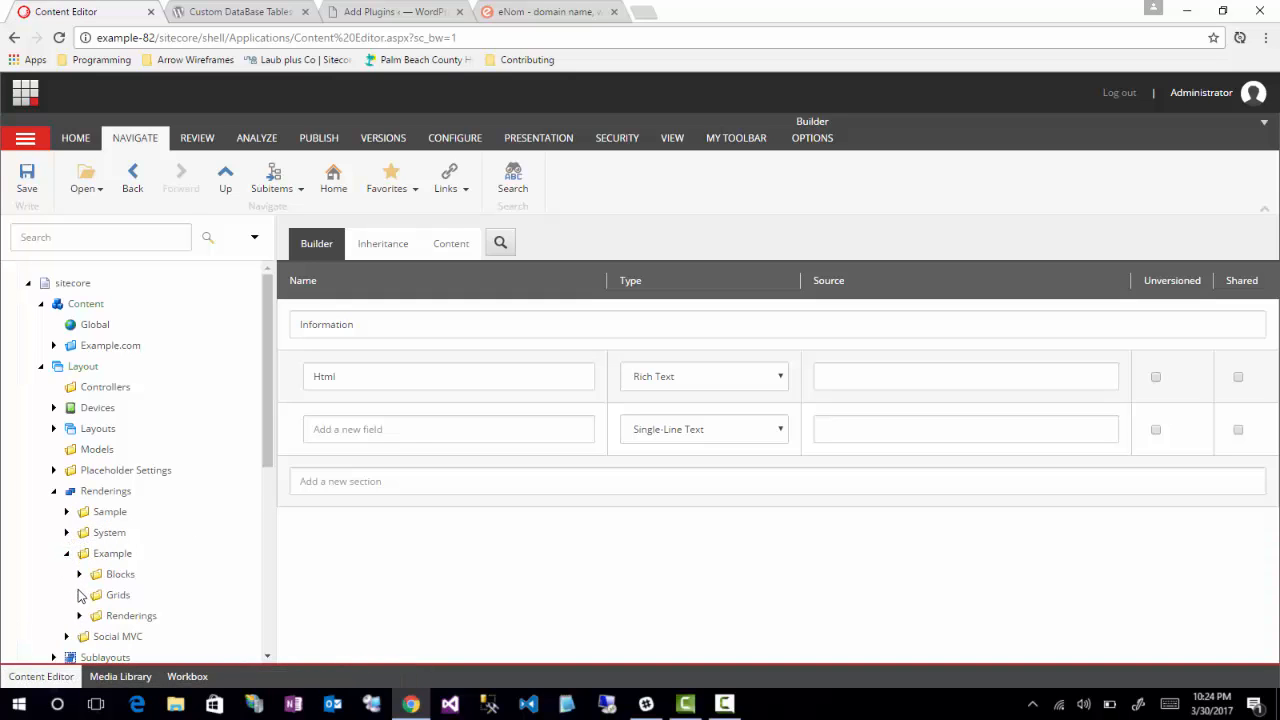
{"action": "left_click", "coordinate": [79, 595]}
{"action": "left_click", "coordinate": [114, 615]}
Step: Start deleting the 6x6 rendering with the Link to another item action, review the links that point to it, and cancel the deletion
{"action": "right_click", "coordinate": [117, 620]}
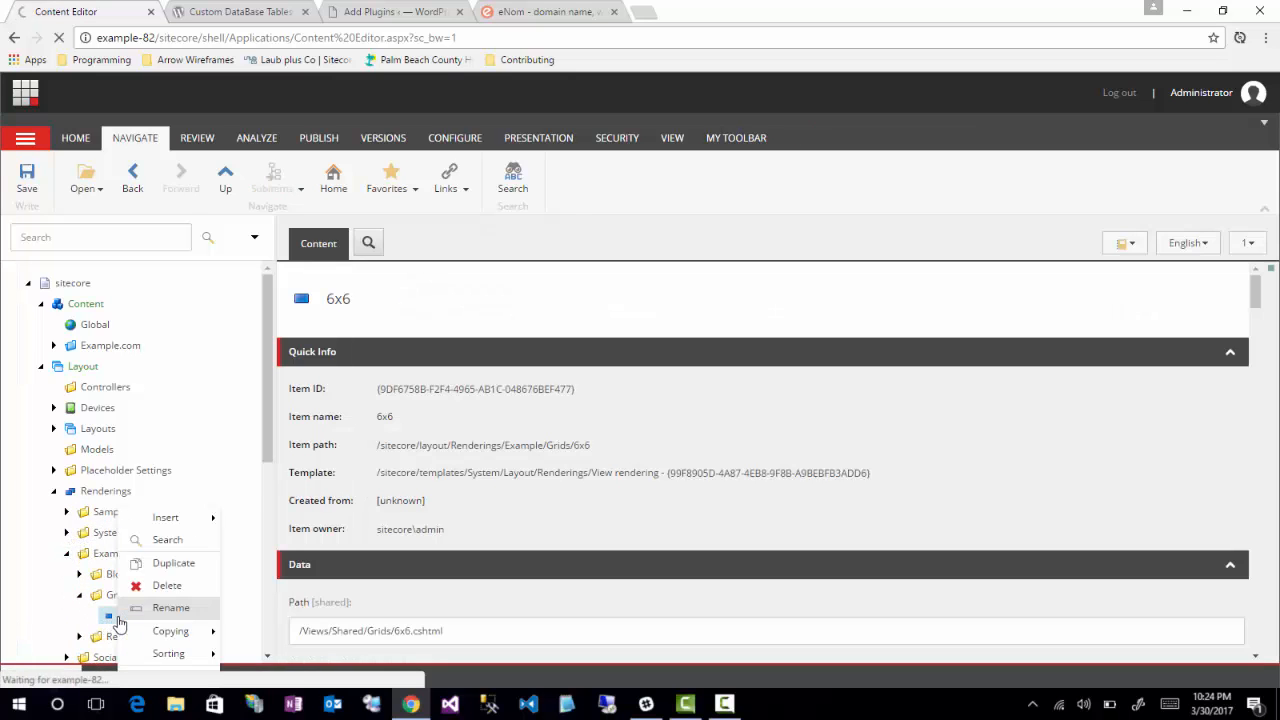
{"action": "left_click", "coordinate": [167, 585]}
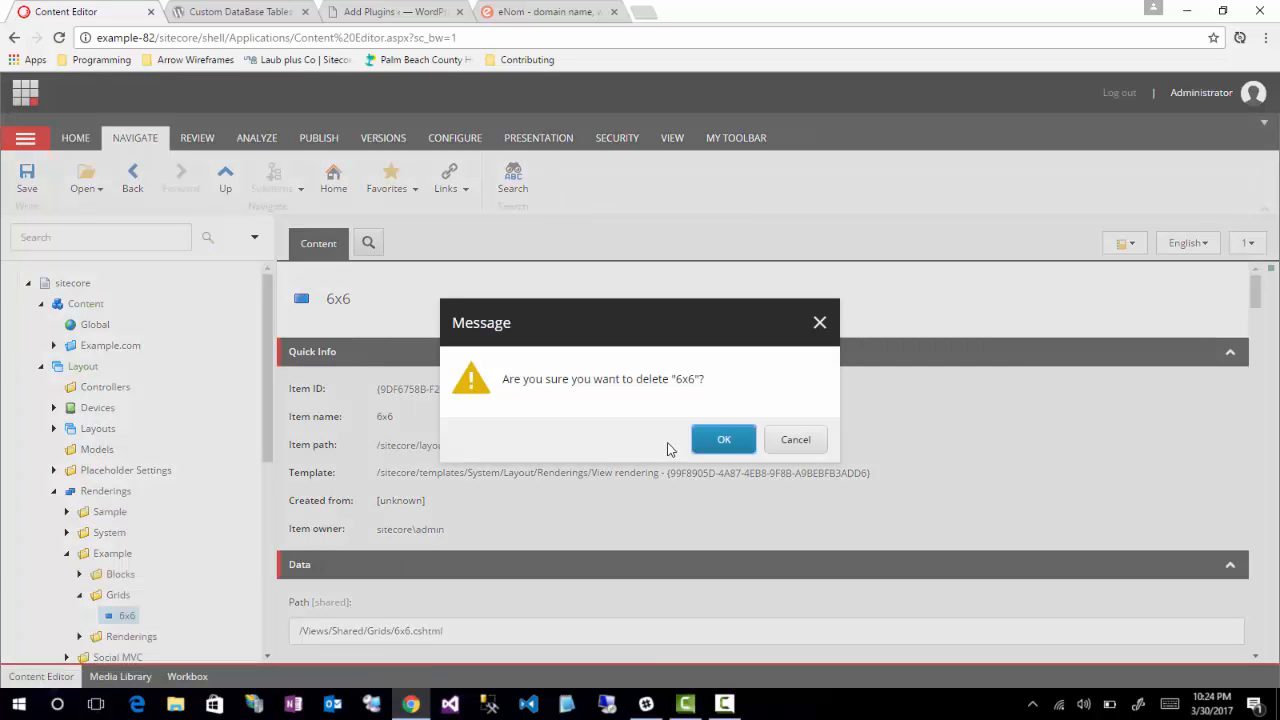
{"action": "left_click", "coordinate": [720, 440]}
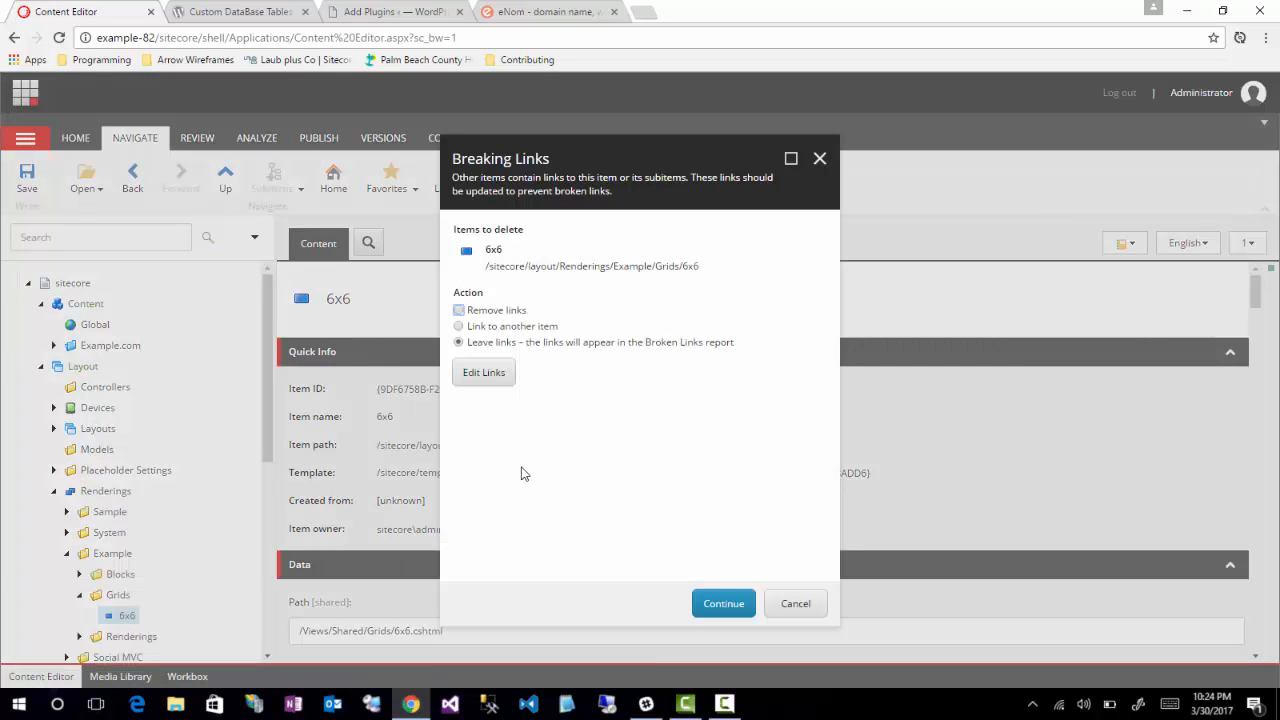
{"action": "left_click", "coordinate": [460, 327]}
{"action": "left_click", "coordinate": [484, 381]}
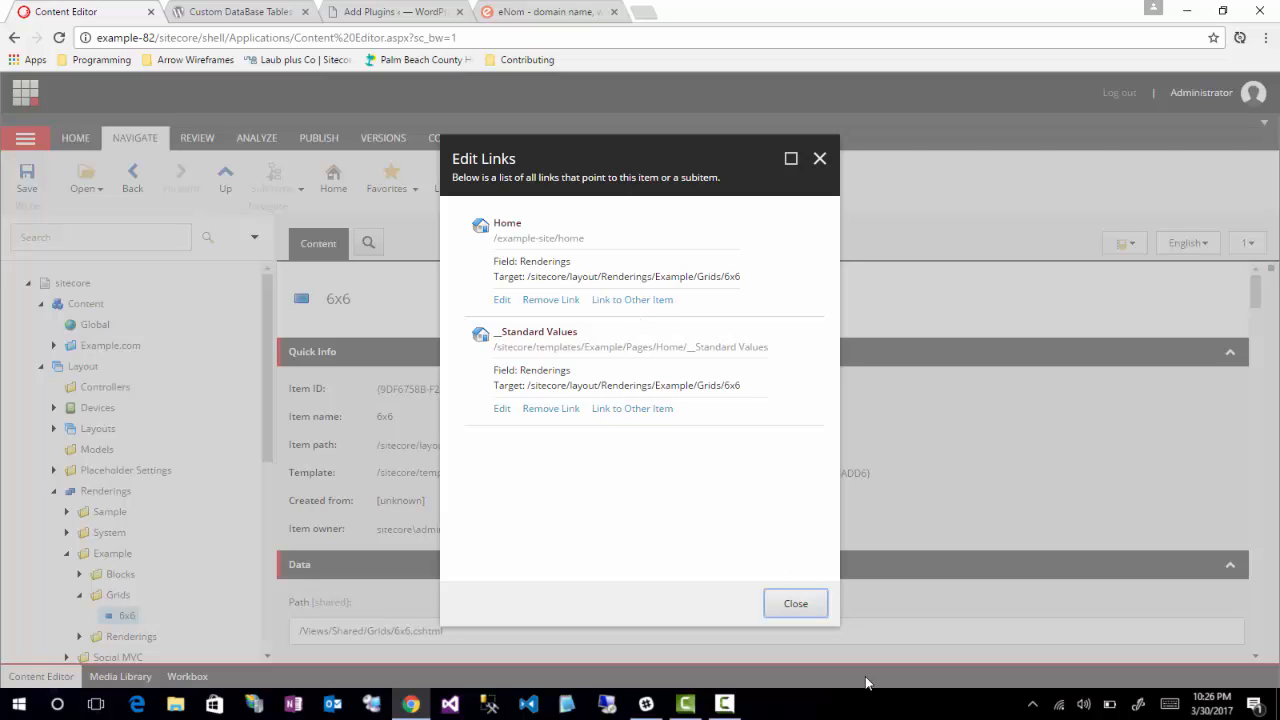
{"action": "left_click", "coordinate": [797, 607]}
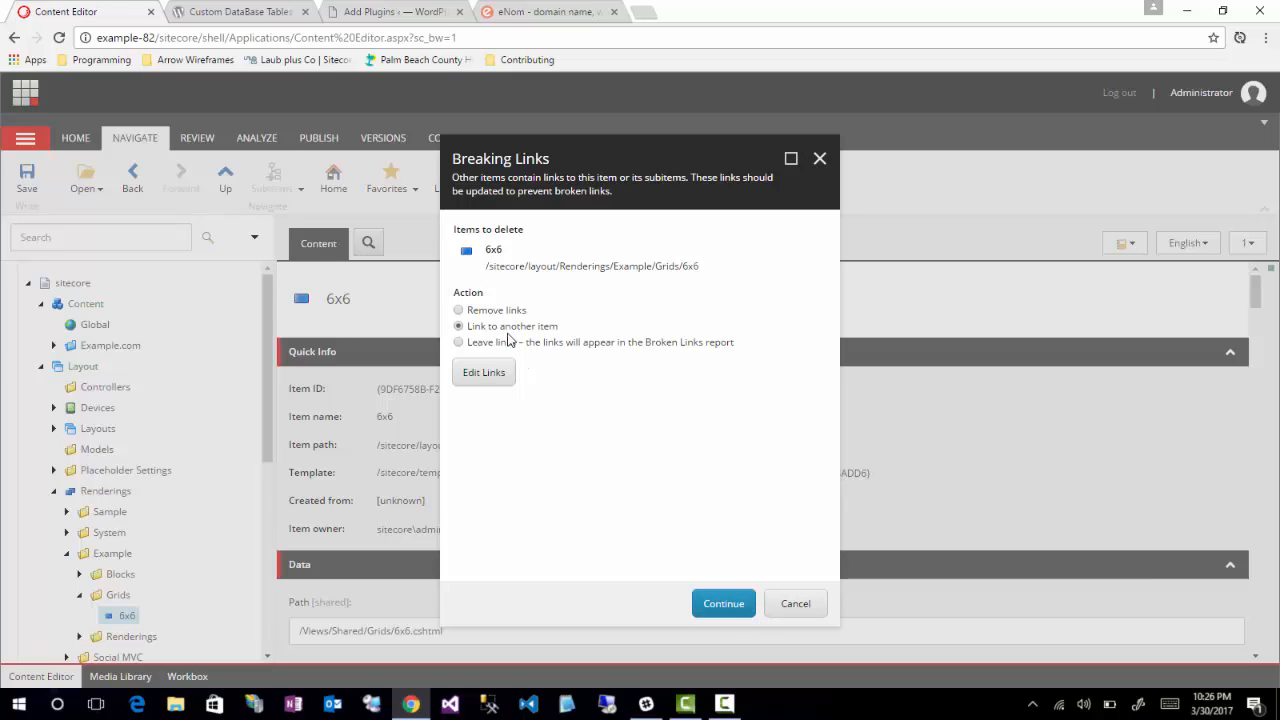
{"action": "left_click", "coordinate": [795, 604]}
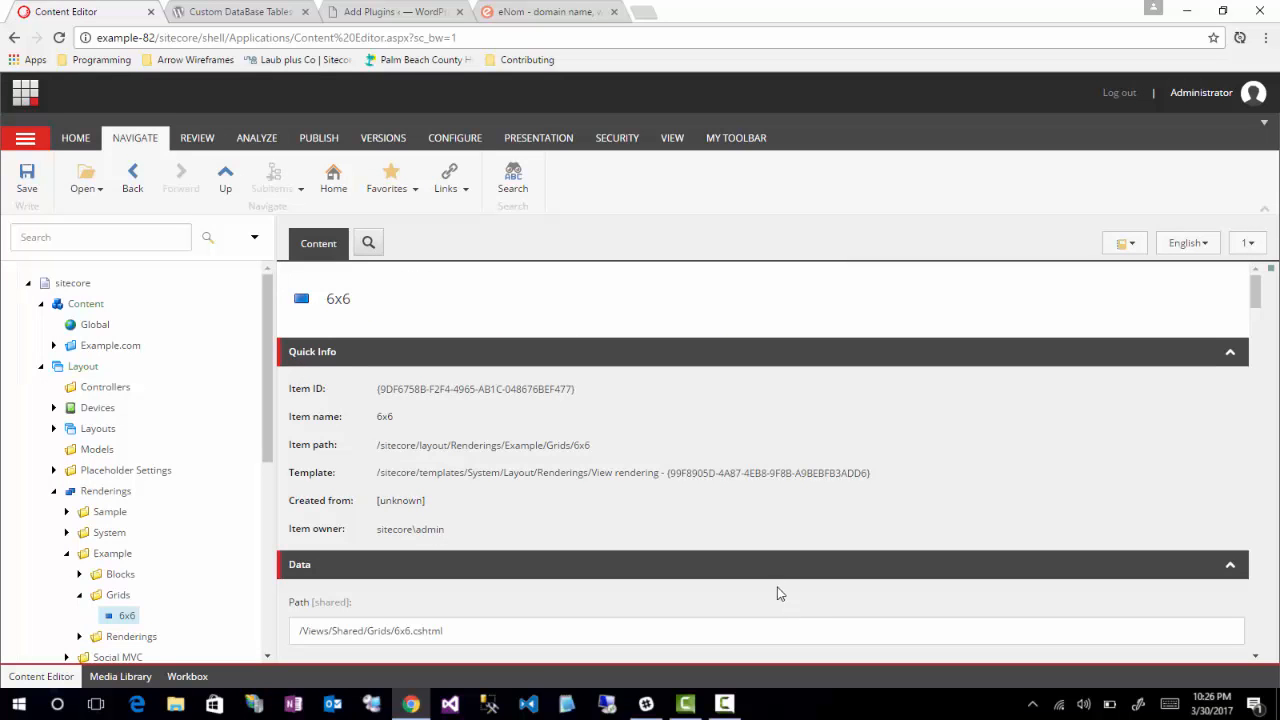